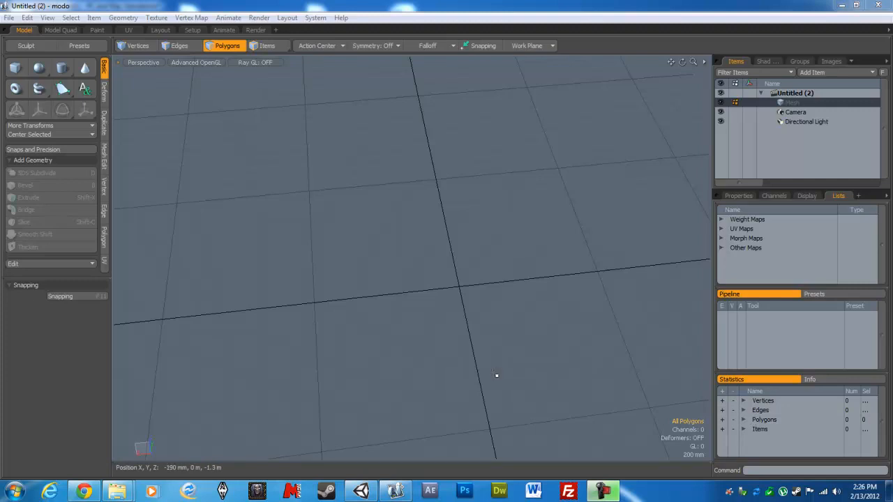
- Create a flat rectangular polygon about 4.44 m by 1.52 m on the ground plane, centred near the origin
{"action": "left_click_drag", "start_coordinate": [496, 373], "coordinate": [234, 227], "text": "alt"}
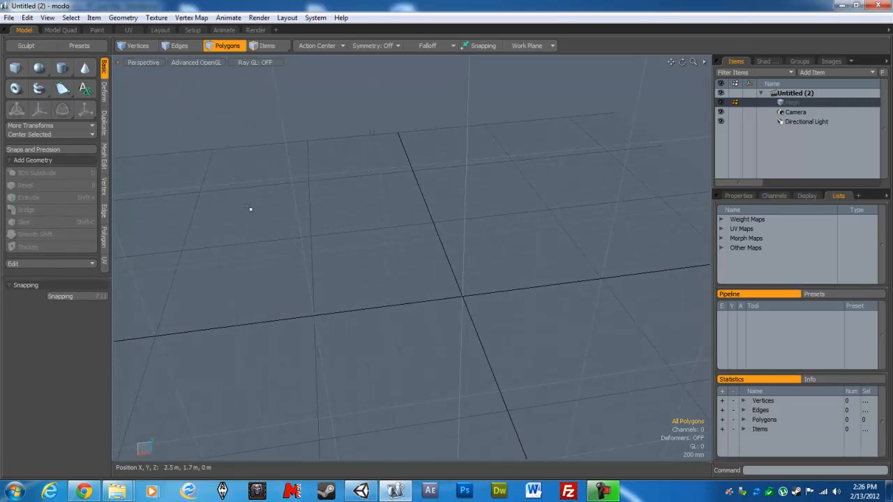
{"action": "left_click_drag", "start_coordinate": [328, 187], "coordinate": [410, 200], "text": "alt"}
{"action": "left_click_drag", "start_coordinate": [432, 258], "coordinate": [490, 272], "text": "alt"}
{"action": "left_click", "coordinate": [226, 46]}
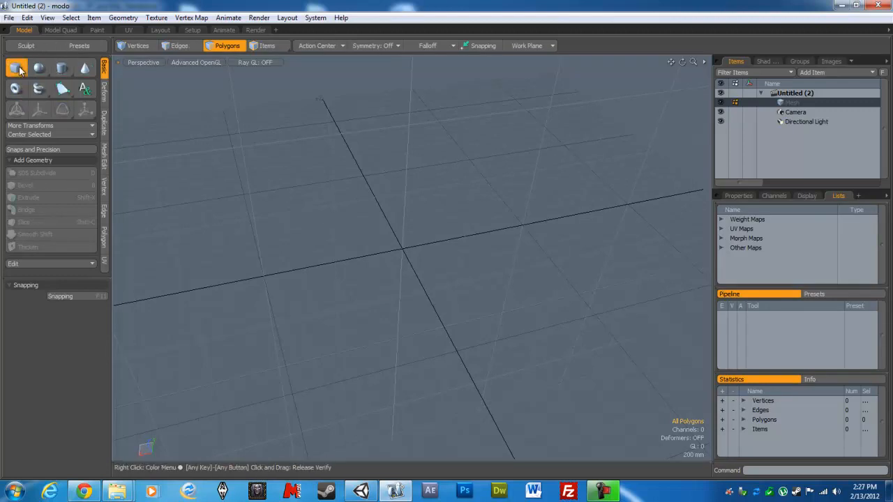
{"action": "left_click", "coordinate": [20, 69]}
{"action": "left_click_drag", "start_coordinate": [496, 213], "coordinate": [378, 253], "text": "alt"}
{"action": "left_click_drag", "start_coordinate": [255, 180], "coordinate": [568, 286]}
{"action": "key", "text": "space"}
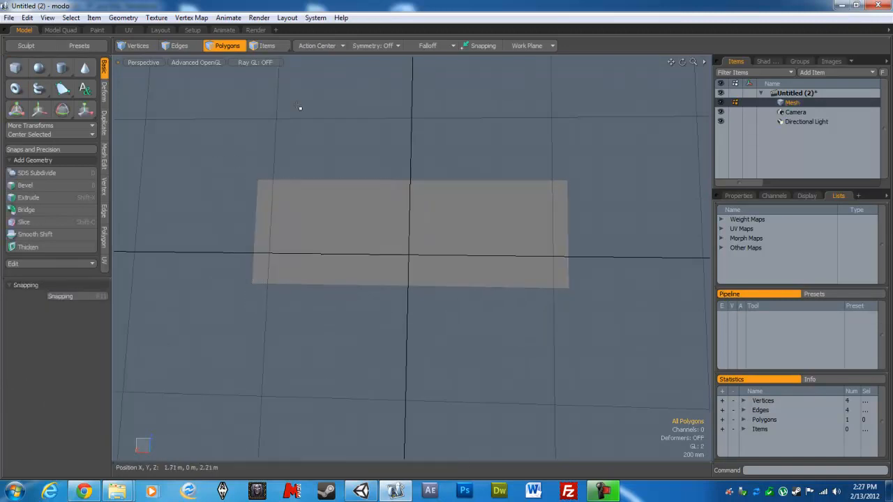
- Select the rectangle and raise it into a slab using Polygon Bevel with a shift of 200 mm
{"action": "left_click", "coordinate": [63, 135]}
{"action": "left_click_drag", "start_coordinate": [428, 264], "coordinate": [472, 157], "text": "alt"}
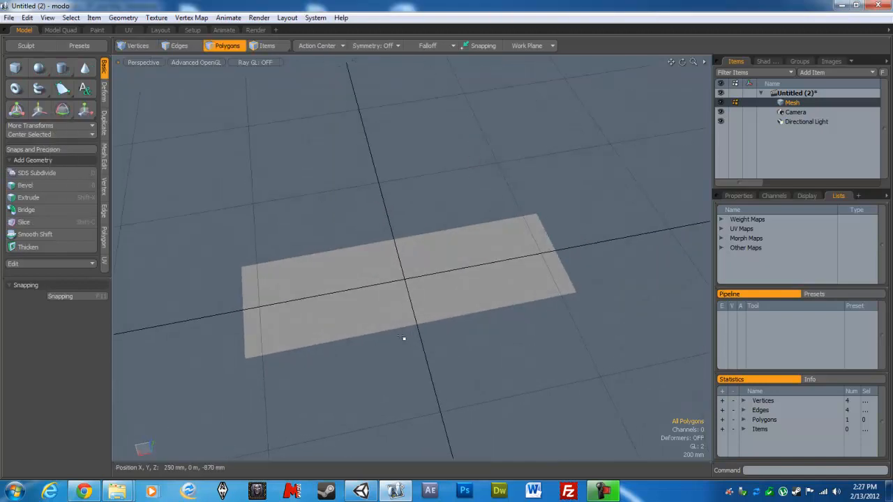
{"action": "left_click", "coordinate": [400, 274]}
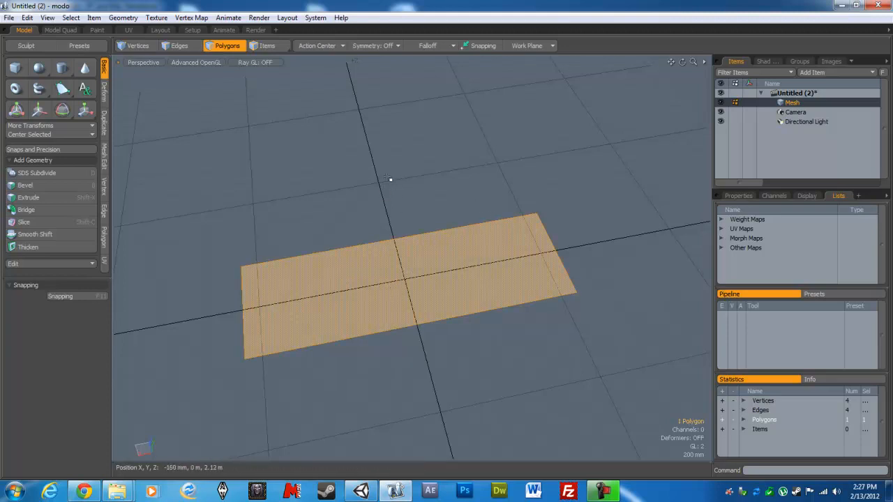
{"action": "left_click", "coordinate": [228, 46]}
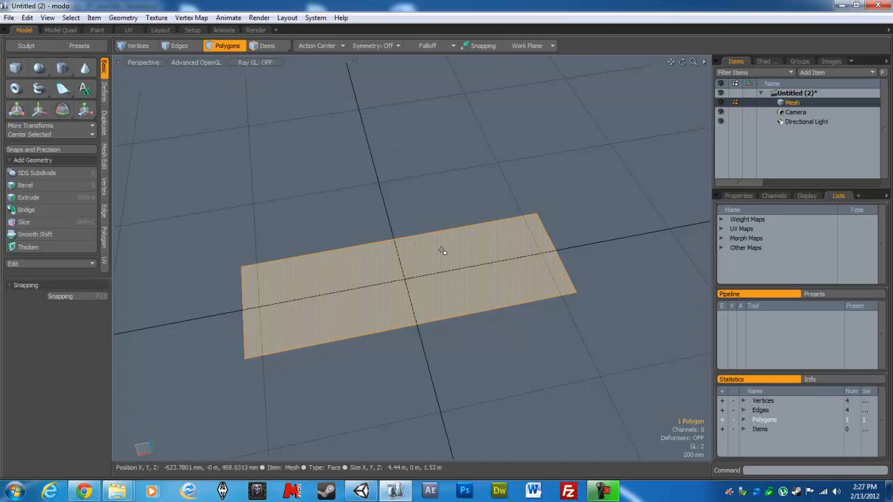
{"action": "key", "text": "b"}
{"action": "left_click", "coordinate": [401, 276]}
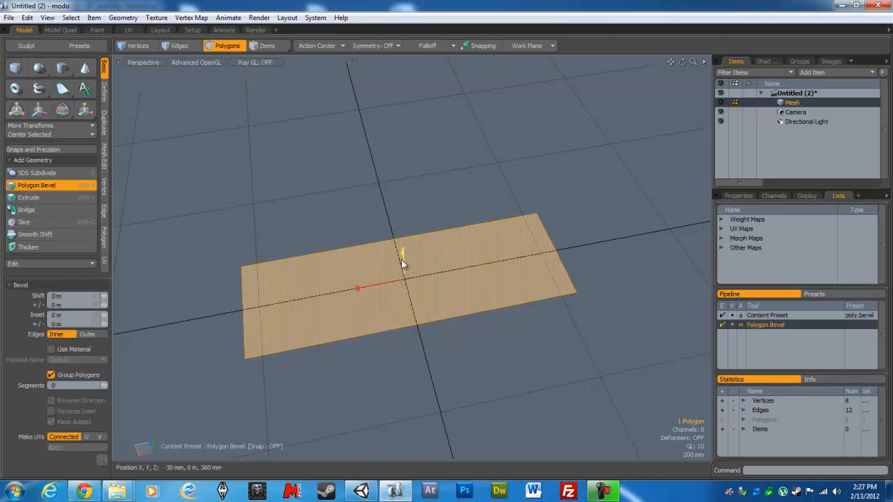
{"action": "left_click_drag", "start_coordinate": [401, 260], "coordinate": [403, 243]}
{"action": "left_click_drag", "start_coordinate": [392, 307], "coordinate": [390, 280], "text": "alt"}
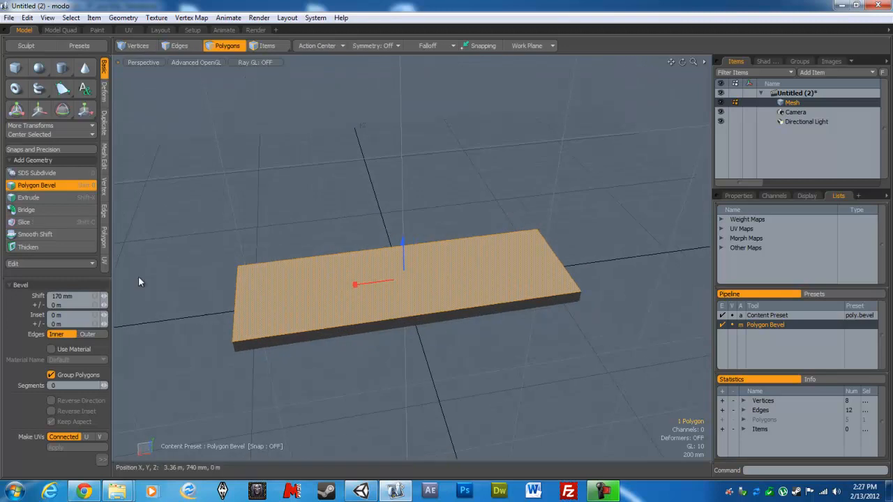
{"action": "left_click_drag", "start_coordinate": [62, 296], "coordinate": [19, 278]}
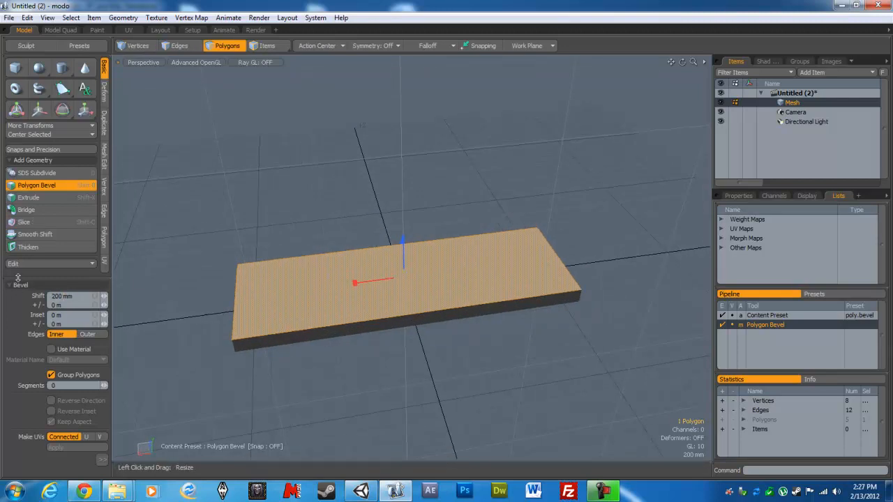
{"action": "key", "text": "space"}
- Select the slab's top and one long side face and cut them crosswise with Loop Slice, uniform mode, count 10
{"action": "left_click_drag", "start_coordinate": [422, 361], "coordinate": [518, 307], "text": "alt"}
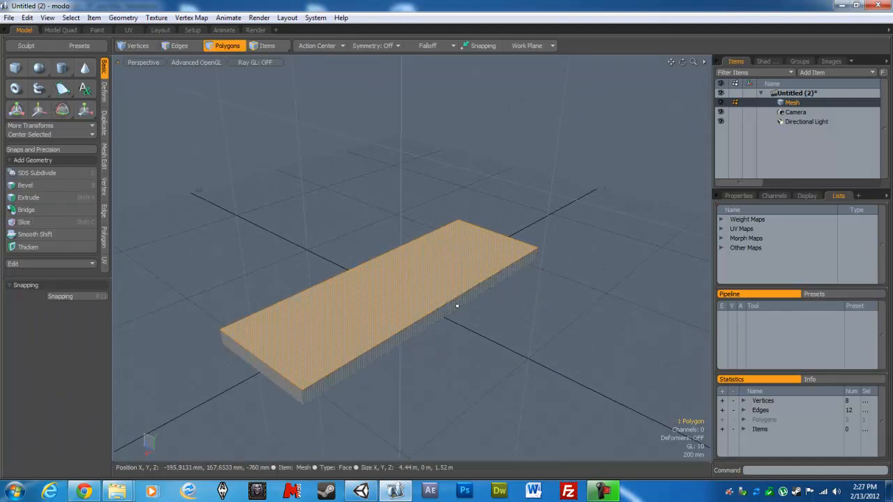
{"action": "left_click_drag", "start_coordinate": [356, 305], "coordinate": [443, 245], "text": "alt"}
{"action": "left_click_drag", "start_coordinate": [410, 317], "coordinate": [366, 330], "text": "alt"}
{"action": "left_click", "coordinate": [374, 335], "text": "shift"}
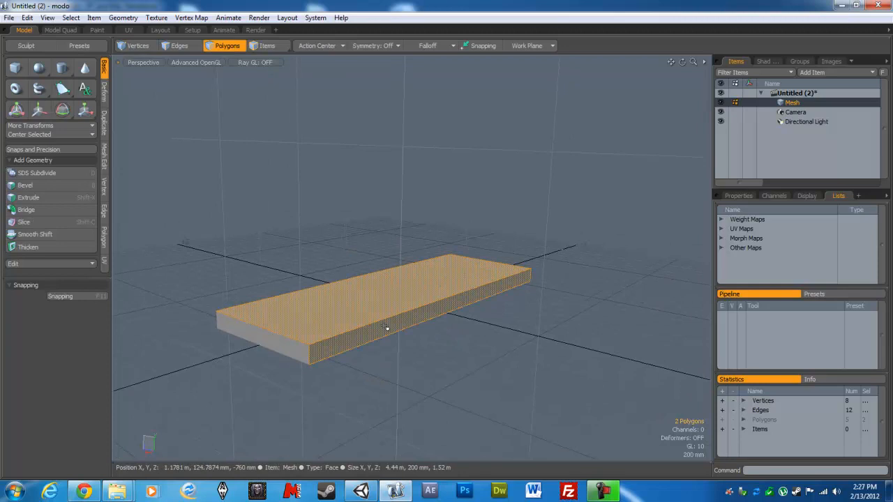
{"action": "key", "text": "alt+c"}
{"action": "left_click_drag", "start_coordinate": [433, 305], "coordinate": [364, 259], "text": "alt"}
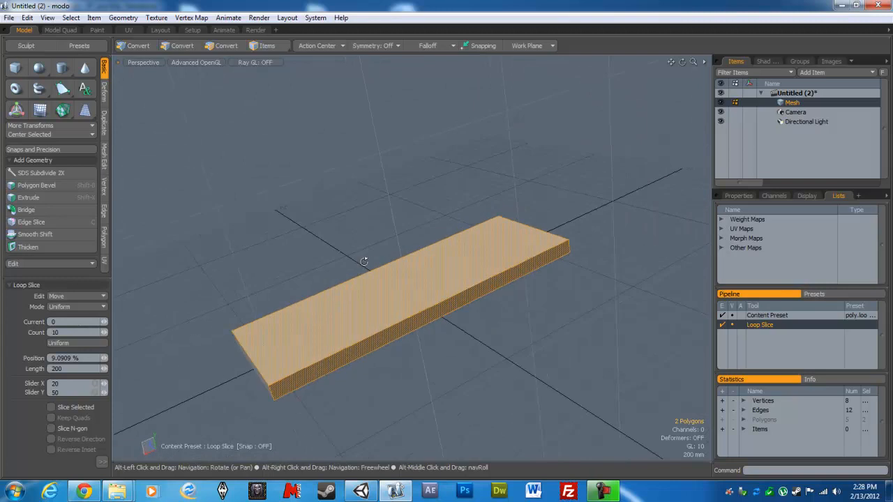
{"action": "left_click", "coordinate": [57, 333]}
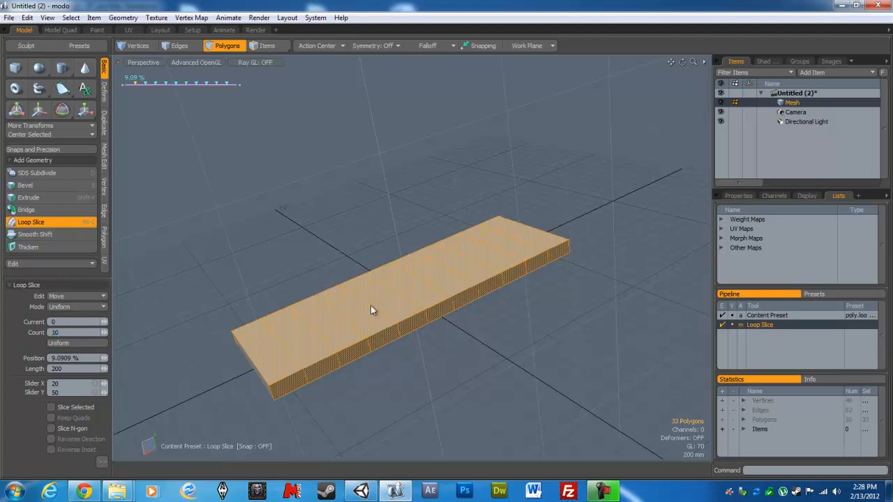
{"action": "key", "text": "space"}
- Select the ten top strips behind the first one and raise them with Polygon Bevel by a 200 mm shift
{"action": "left_click_drag", "start_coordinate": [460, 264], "coordinate": [347, 375], "text": "alt"}
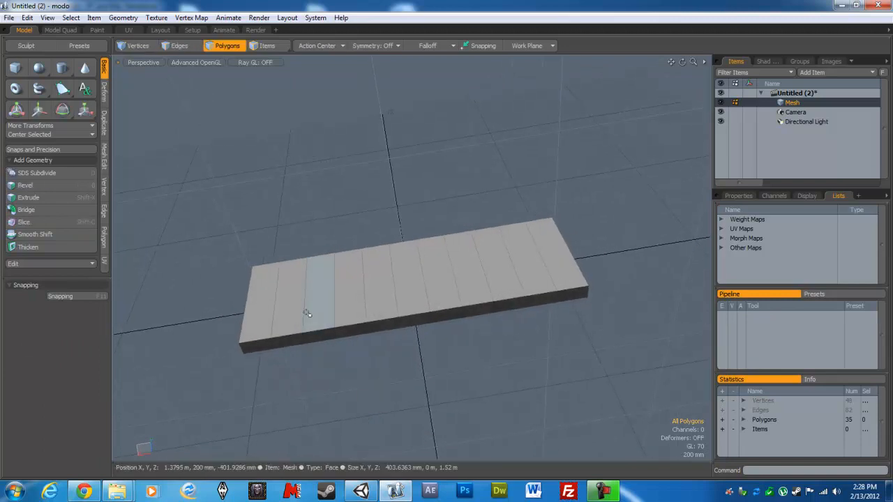
{"action": "left_click_drag", "start_coordinate": [288, 309], "coordinate": [558, 259]}
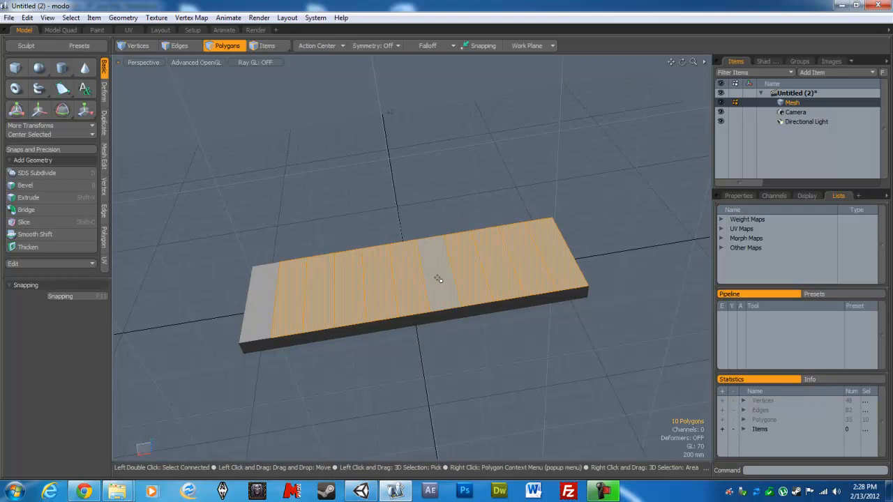
{"action": "key", "text": "b"}
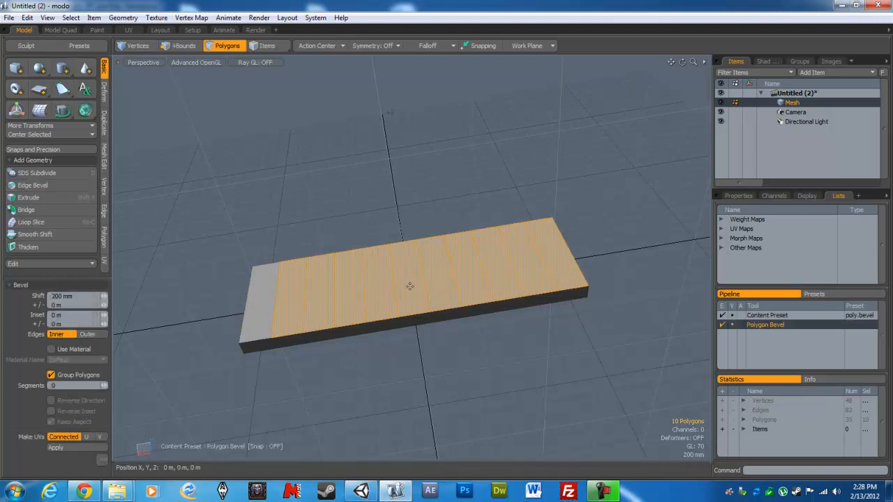
{"action": "left_click", "coordinate": [415, 273]}
{"action": "left_click_drag", "start_coordinate": [421, 256], "coordinate": [419, 239]}
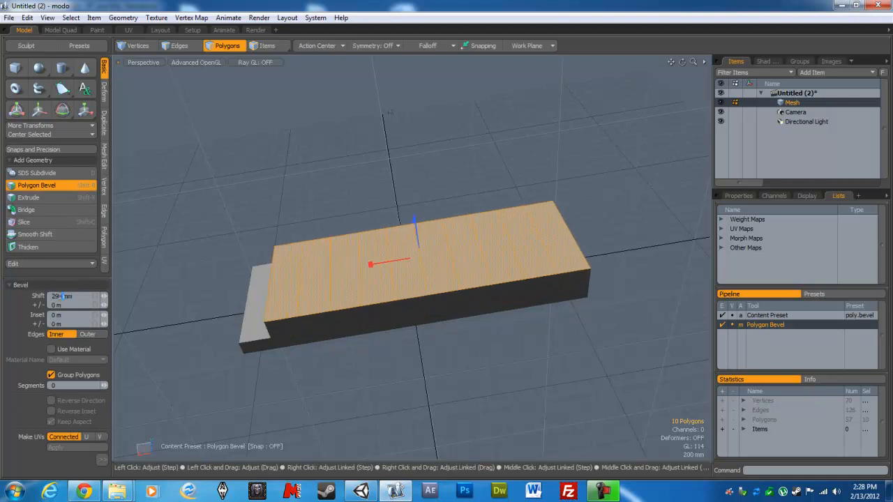
{"action": "left_click", "coordinate": [62, 296]}
{"action": "type", "text": "200"}
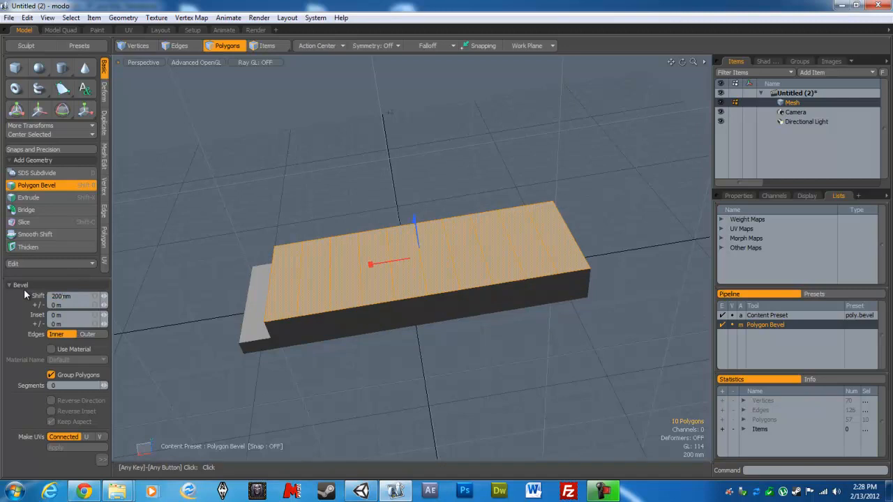
{"action": "key", "text": "Return"}
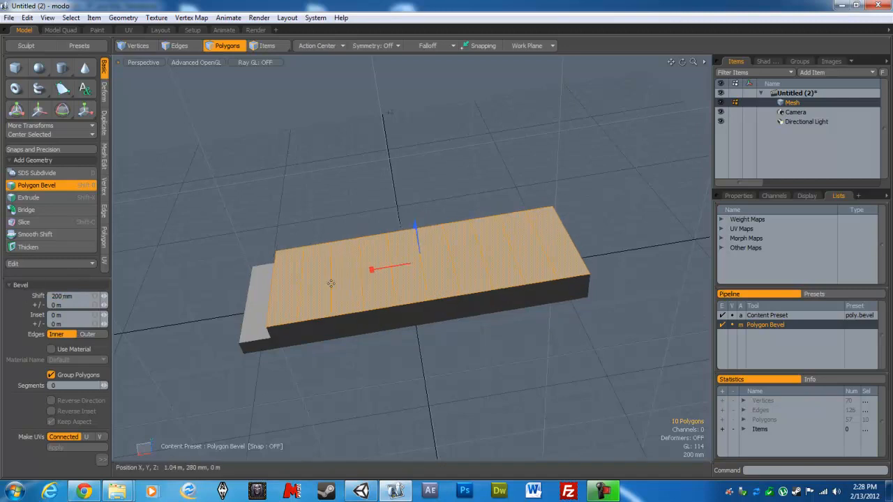
{"action": "key", "text": "space"}
- Raise the rear nine top strips with Polygon Bevel by a 200 mm shift to form the third stair
{"action": "mouse_move", "coordinate": [313, 281]}
{"action": "left_mouse_down"}
{"action": "mouse_move", "coordinate": [528, 241]}
{"action": "mouse_move", "coordinate": [401, 272]}
{"action": "left_mouse_up"}
{"action": "key", "text": "b"}
{"action": "left_click", "coordinate": [385, 267]}
{"action": "left_click_drag", "start_coordinate": [436, 241], "coordinate": [434, 220]}
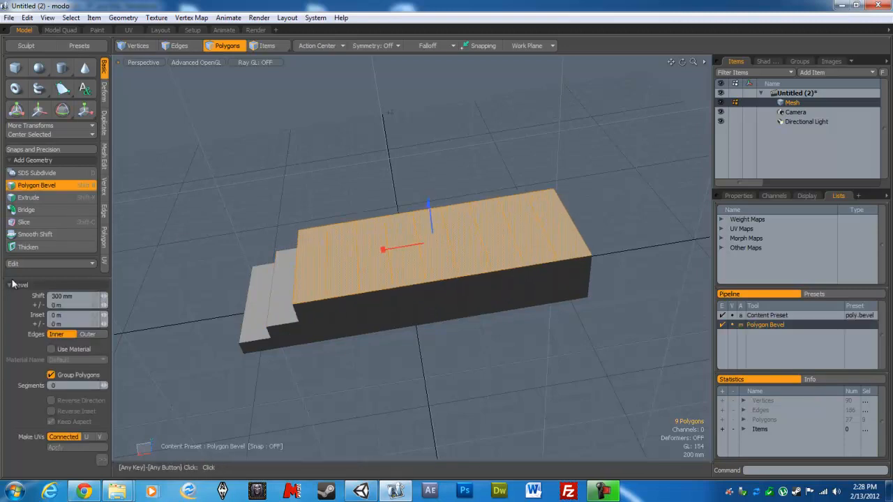
{"action": "left_click", "coordinate": [60, 295]}
{"action": "type", "text": "200m"}
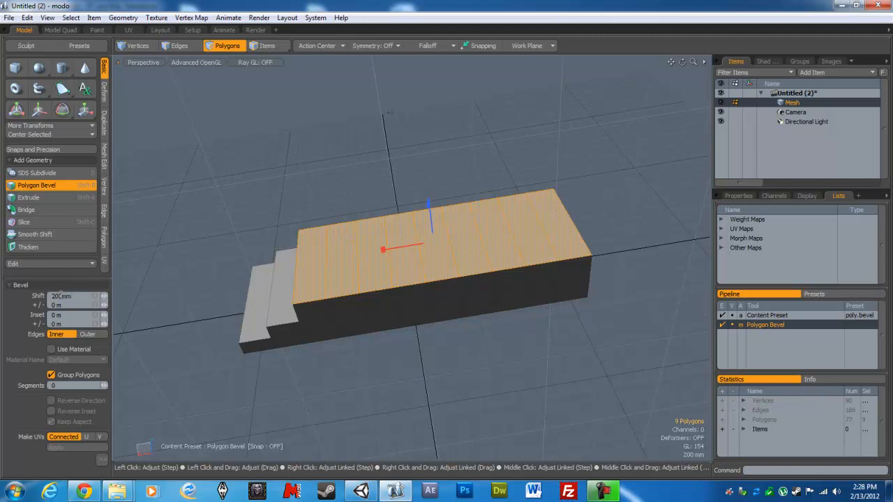
{"action": "type", "text": "m"}
{"action": "key", "text": "Return"}
{"action": "key", "text": "space"}
- Raise the rear eight top strips with Polygon Bevel by a 200 mm shift to form the fourth stair
{"action": "left_click_drag", "start_coordinate": [346, 266], "coordinate": [606, 231]}
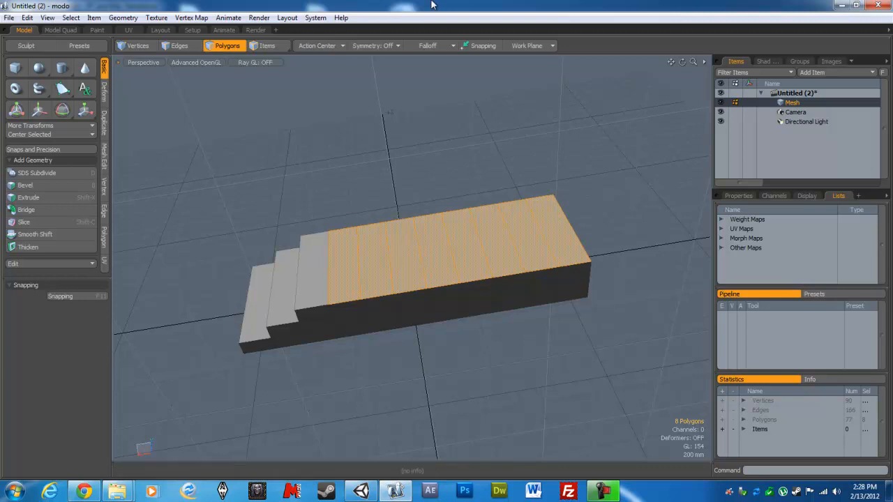
{"action": "key", "text": "b"}
{"action": "left_click", "coordinate": [435, 241]}
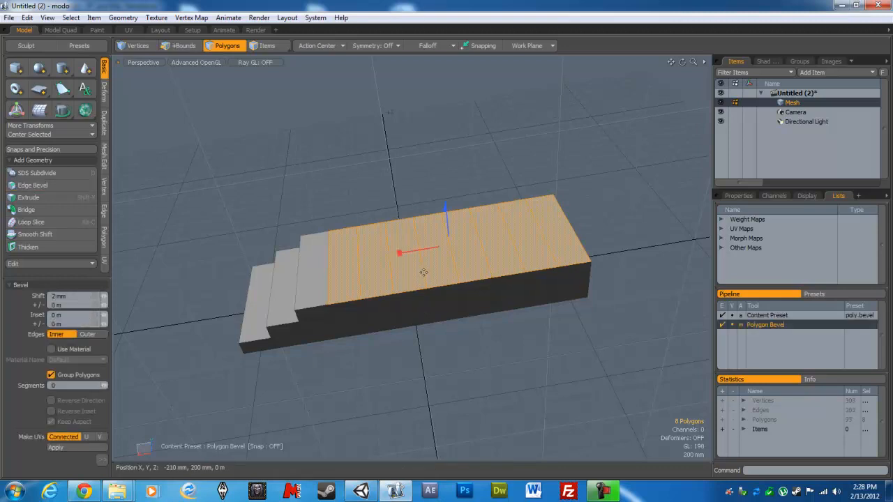
{"action": "left_click_drag", "start_coordinate": [447, 228], "coordinate": [447, 216]}
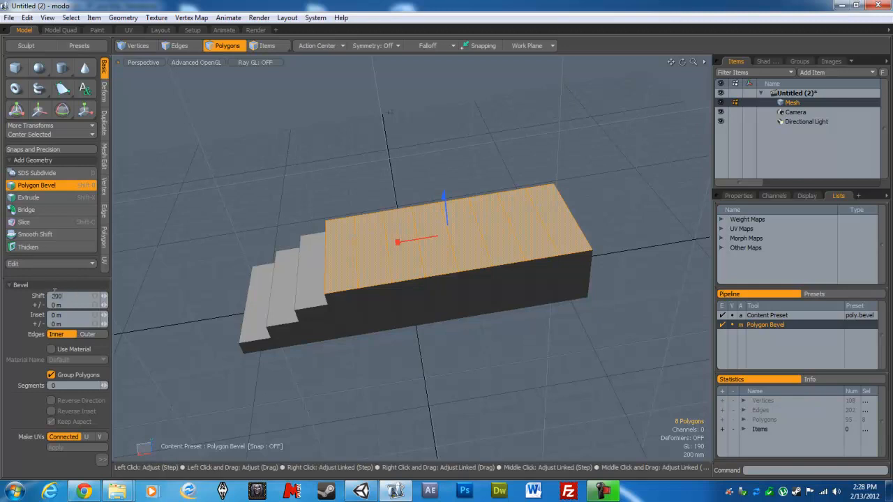
{"action": "key", "text": "Return"}
{"action": "key", "text": "space"}
- Raise the rear seven top strips with Polygon Bevel by a 200 mm shift to form the fifth stair
{"action": "left_click", "coordinate": [344, 253], "text": "ctrl"}
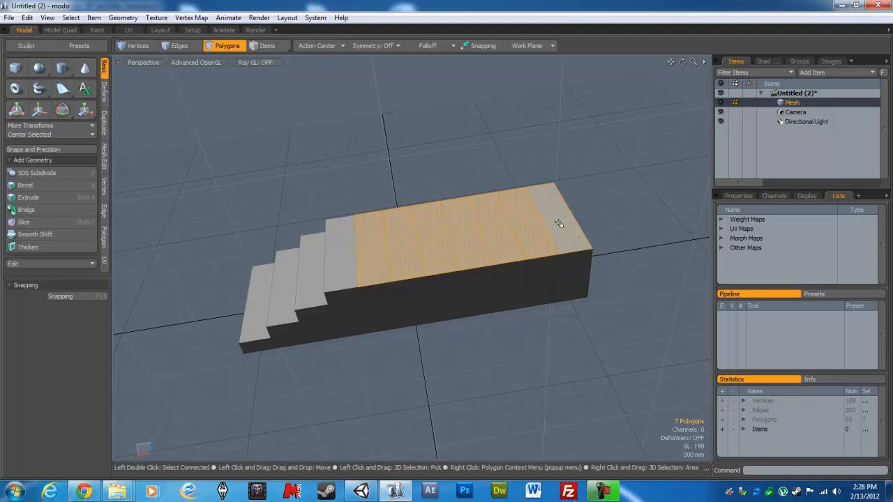
{"action": "key", "text": "b"}
{"action": "left_click", "coordinate": [456, 216]}
{"action": "left_click_drag", "start_coordinate": [457, 217], "coordinate": [457, 196]}
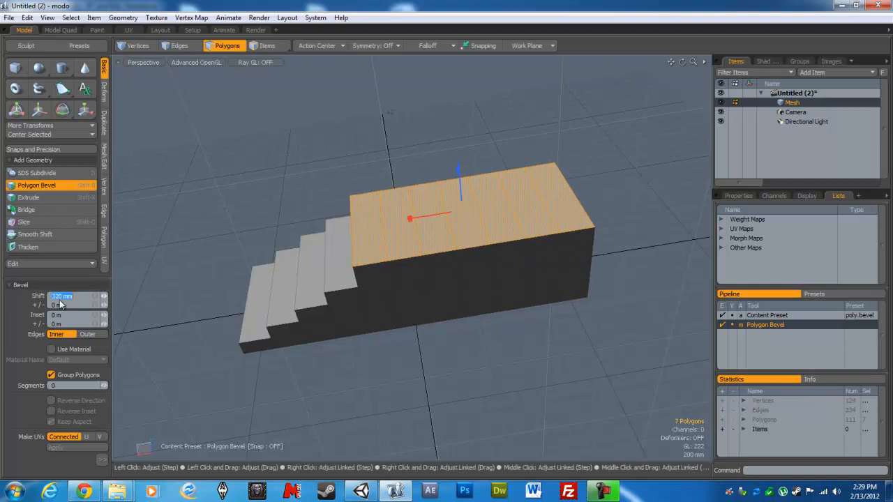
{"action": "key", "text": "Return"}
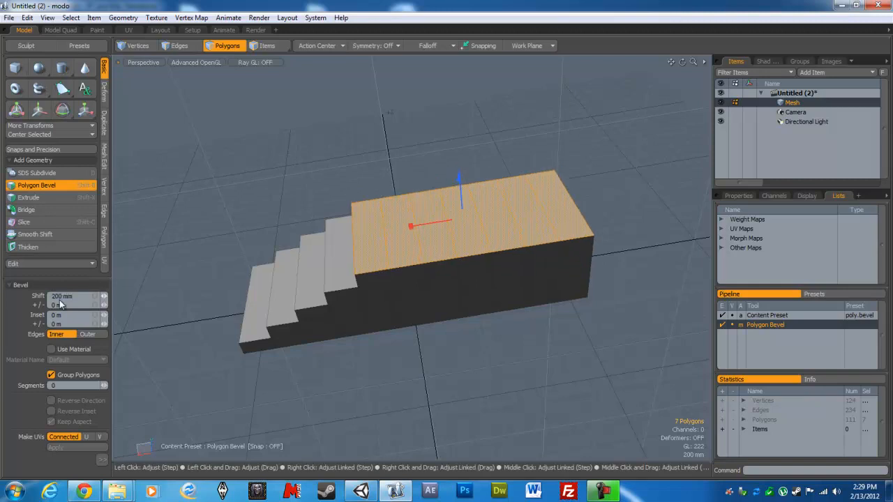
{"action": "key", "text": "space"}
- Raise the rear six top strips with Polygon Bevel by a 200 mm shift to form the sixth stair
{"action": "left_click_drag", "start_coordinate": [412, 242], "coordinate": [564, 213]}
{"action": "key", "text": "b"}
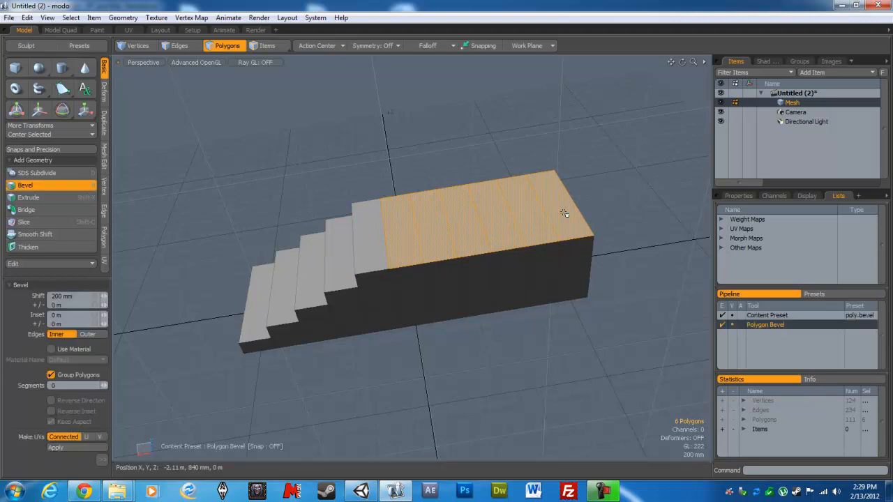
{"action": "left_click", "coordinate": [563, 213]}
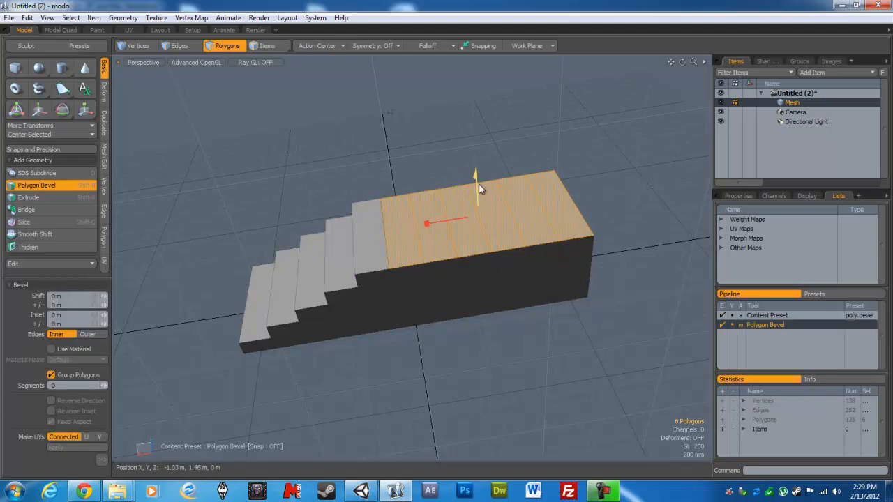
{"action": "left_click_drag", "start_coordinate": [476, 185], "coordinate": [476, 159]}
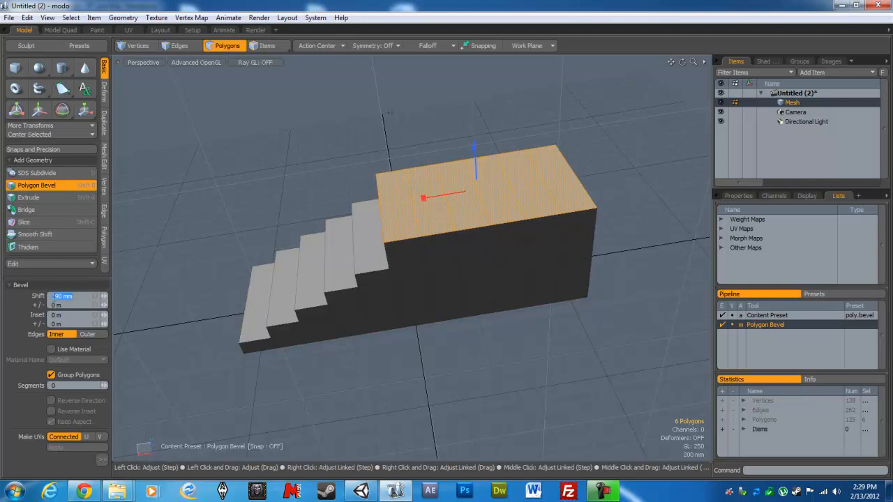
{"action": "left_click", "coordinate": [55, 296]}
{"action": "type", "text": "200"}
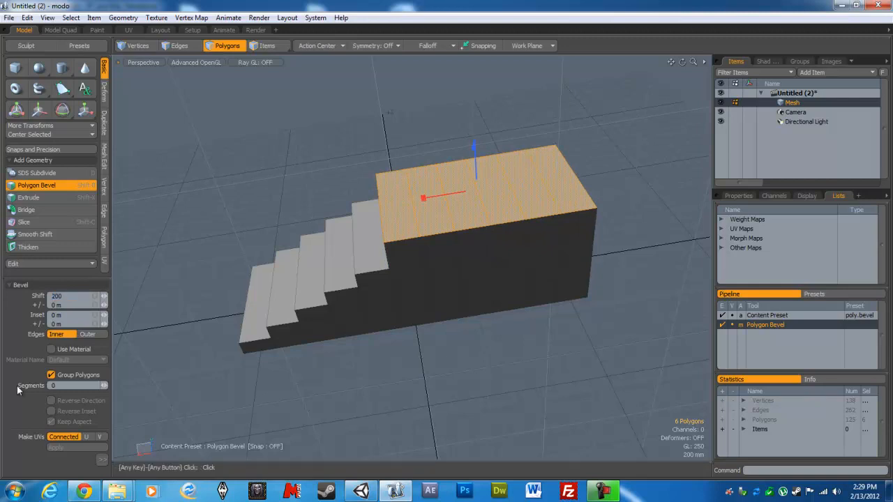
{"action": "key", "text": "space"}
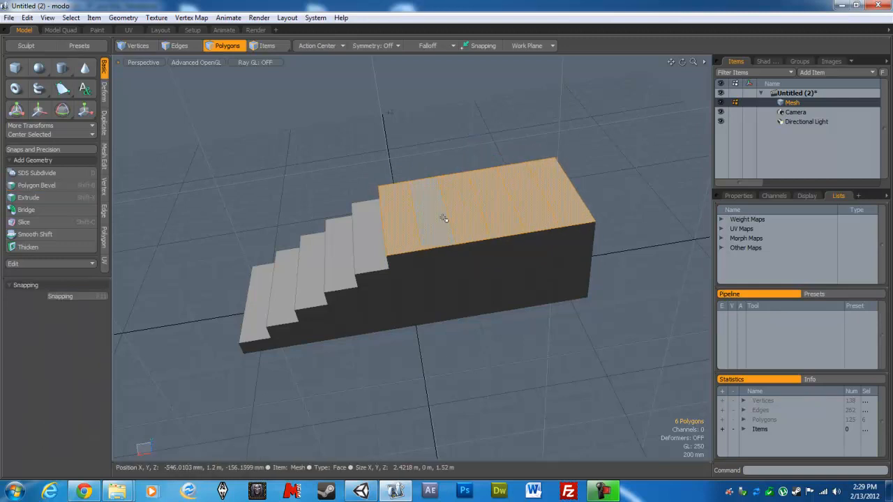
- Raise the rear five top strips with Polygon Bevel by a 200 mm shift to form the seventh stair
{"action": "left_click", "coordinate": [570, 208], "text": "shift"}
{"action": "key", "text": "b"}
{"action": "left_click", "coordinate": [447, 205]}
{"action": "left_click_drag", "start_coordinate": [492, 172], "coordinate": [492, 156]}
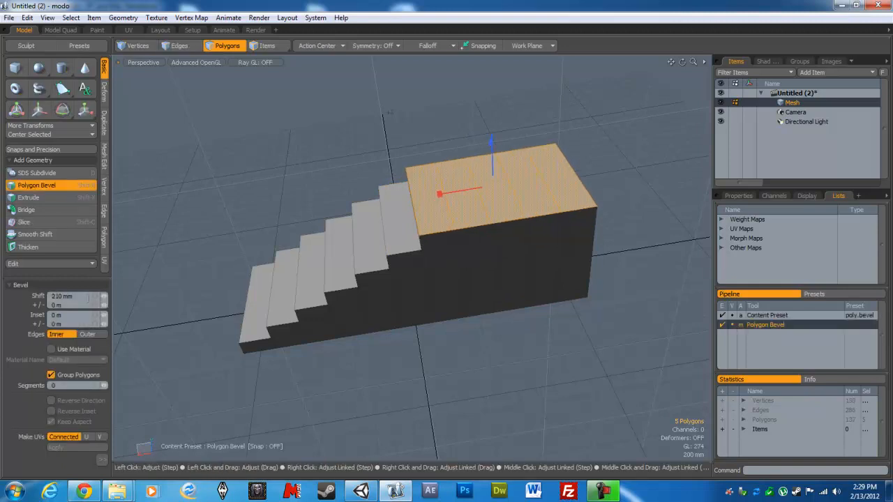
{"action": "double_click", "coordinate": [59, 295]}
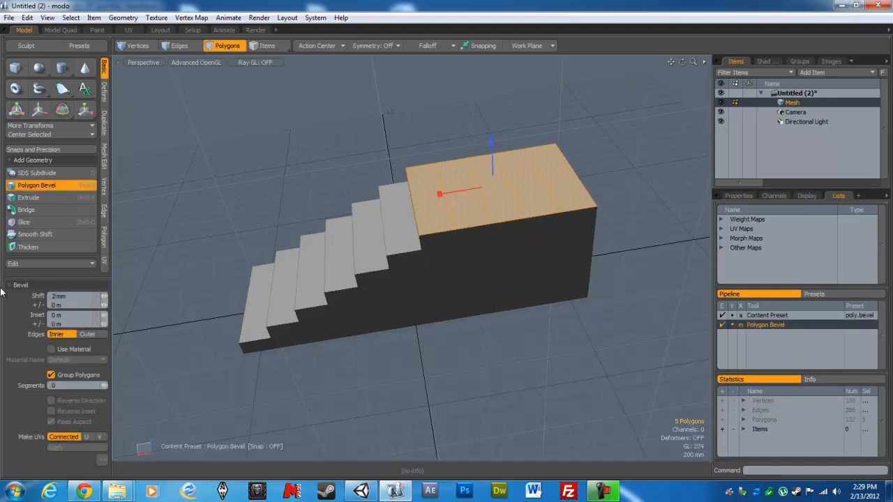
{"action": "key", "text": "space"}
- Raise the rear four top strips with Polygon Bevel by a 200 mm shift to form the eighth stair
{"action": "left_click_drag", "start_coordinate": [448, 198], "coordinate": [566, 187]}
{"action": "key", "text": "b"}
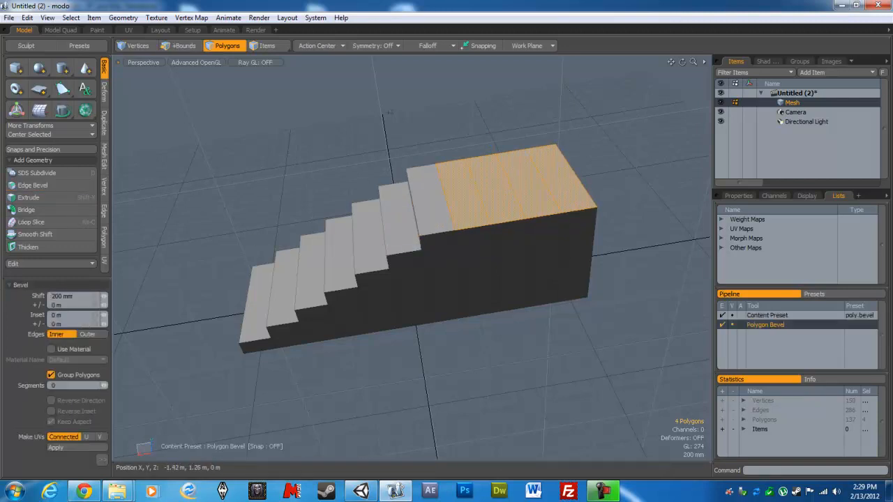
{"action": "left_click_drag", "start_coordinate": [508, 167], "coordinate": [509, 155]}
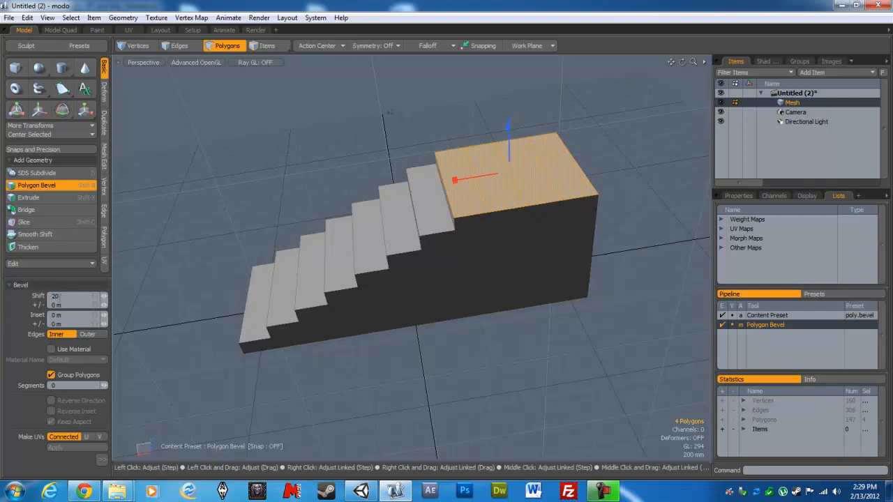
{"action": "key", "text": "Return"}
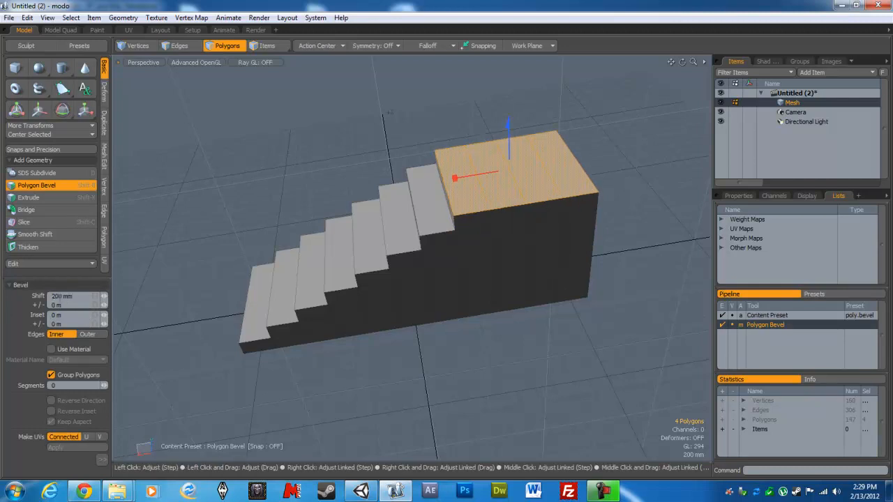
{"action": "key", "text": "space"}
- Raise the rear three top strips with Polygon Bevel by a 200 mm shift to form the ninth stair
{"action": "left_click_drag", "start_coordinate": [494, 193], "coordinate": [564, 178]}
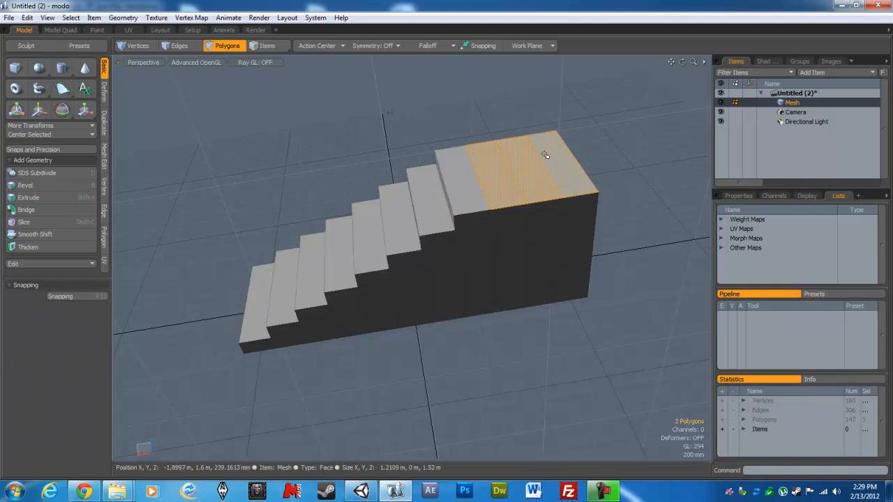
{"action": "key", "text": "b"}
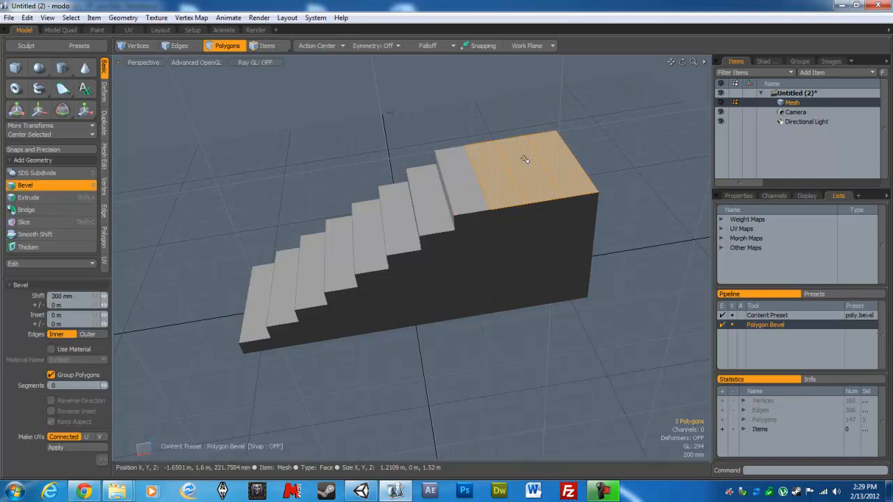
{"action": "left_click", "coordinate": [528, 170]}
{"action": "left_click_drag", "start_coordinate": [526, 120], "coordinate": [526, 100]}
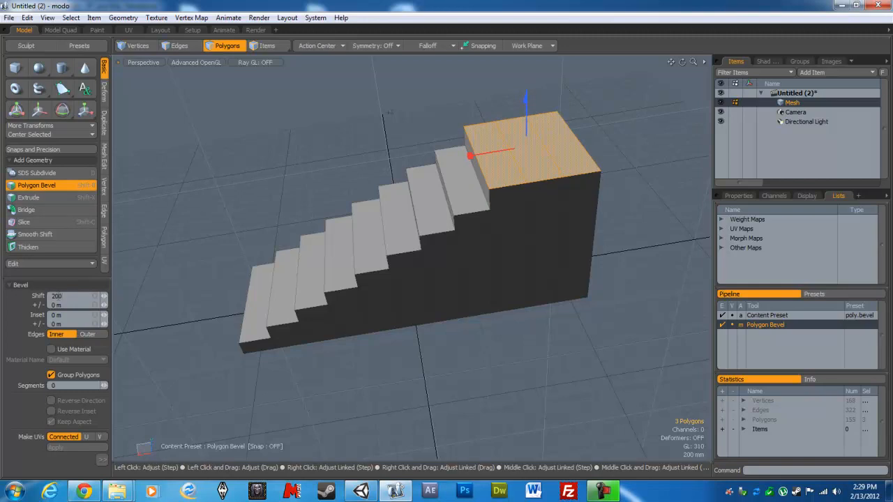
{"action": "key", "text": "Return"}
{"action": "key", "text": "space"}
- Raise the rear two top strips with Polygon Bevel by a 200 mm shift to form the tenth stair
{"action": "left_click", "coordinate": [519, 183], "text": "ctrl"}
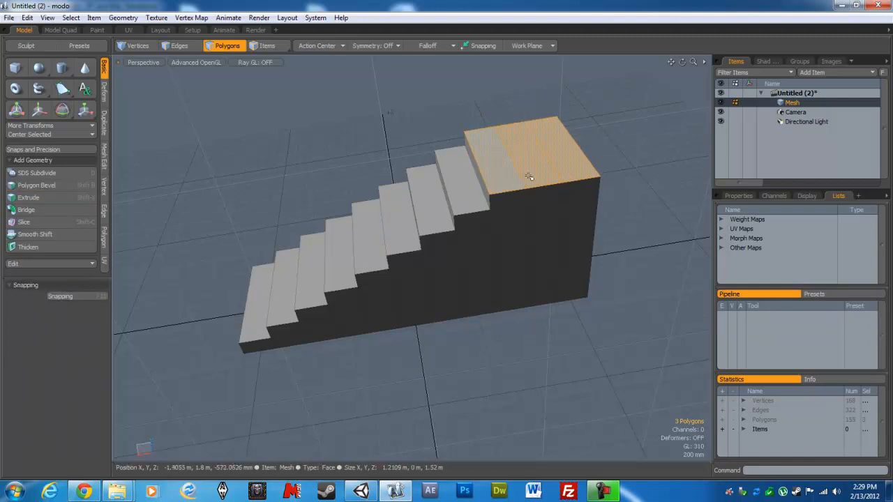
{"action": "key", "text": "b"}
{"action": "left_click", "coordinate": [532, 151]}
{"action": "left_click_drag", "start_coordinate": [542, 126], "coordinate": [542, 121]}
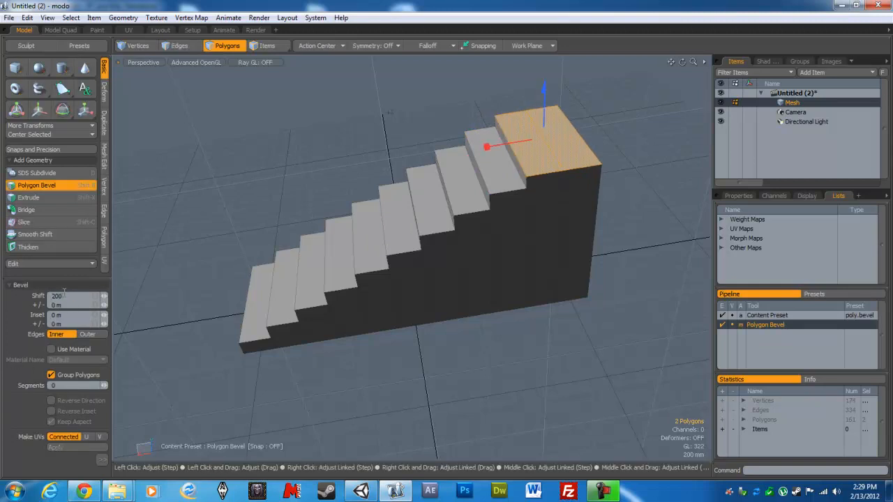
{"action": "key", "text": "Return"}
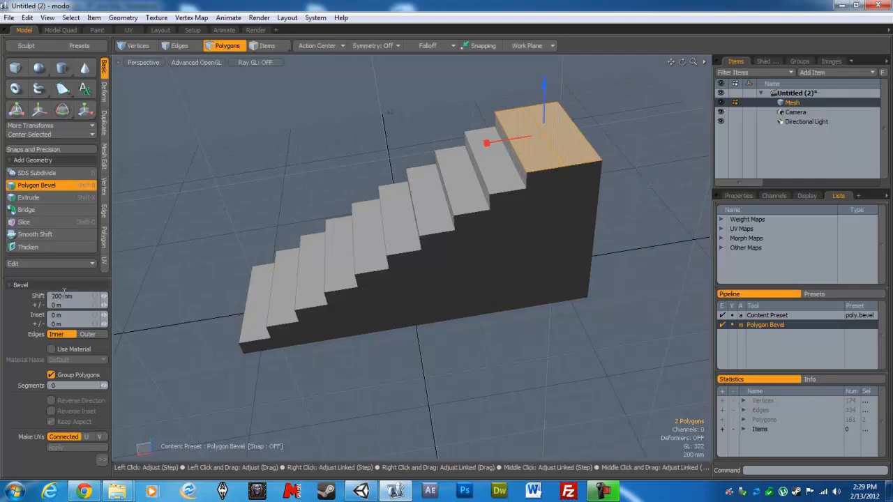
{"action": "key", "text": "space"}
- Raise the rearmost top strip with Polygon Bevel by a 200 mm shift to form the last stair, and clear the selection
{"action": "left_click", "coordinate": [557, 128]}
{"action": "key", "text": "b"}
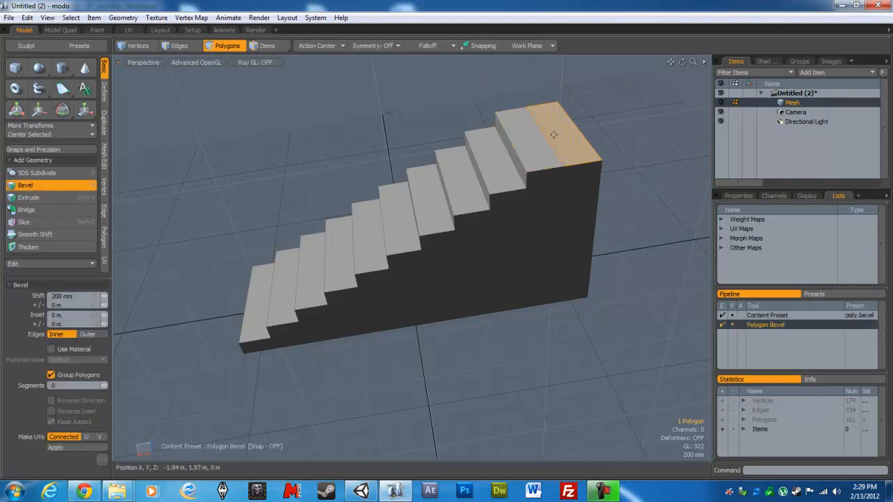
{"action": "left_click", "coordinate": [556, 136]}
{"action": "left_click_drag", "start_coordinate": [561, 116], "coordinate": [561, 106]}
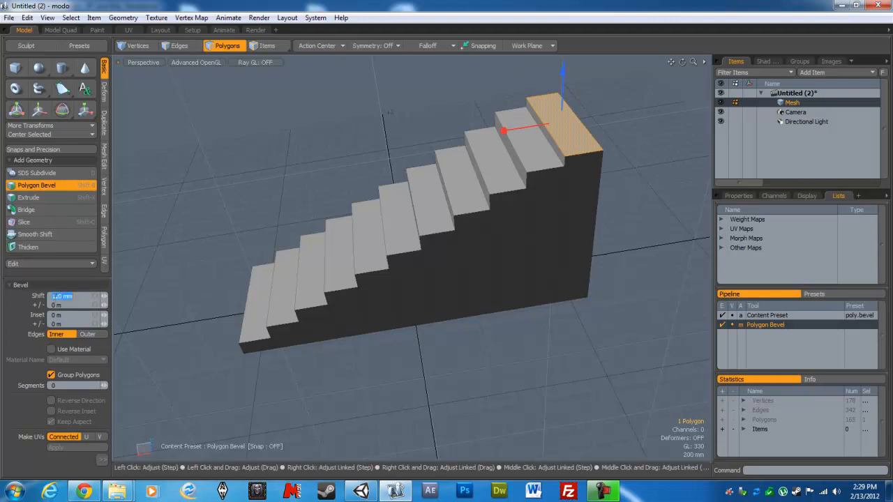
{"action": "left_click", "coordinate": [56, 296]}
{"action": "type", "text": "200 mm"}
{"action": "key", "text": "Return"}
{"action": "key", "text": "Escape"}
{"action": "key", "text": "Escape"}
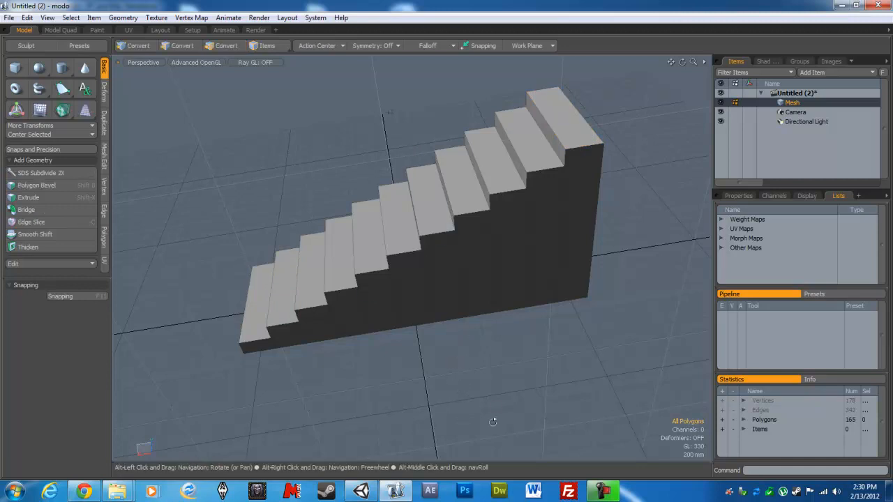
- Rename the staircase mesh item as steps
{"action": "left_click_drag", "start_coordinate": [491, 424], "coordinate": [544, 411], "text": "alt"}
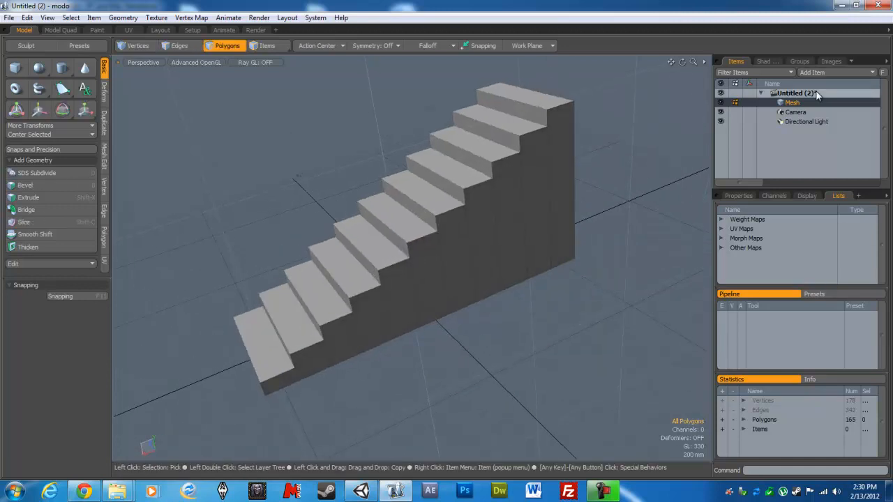
{"action": "right_click", "coordinate": [797, 103]}
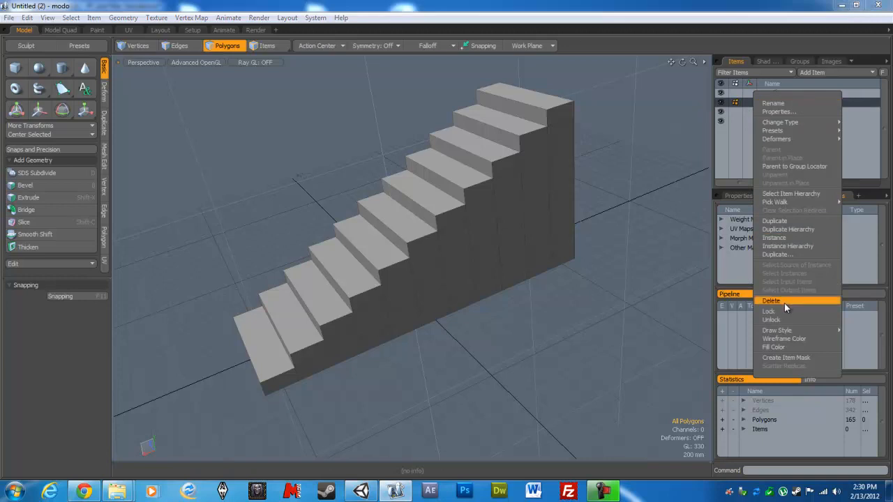
{"action": "left_click", "coordinate": [800, 105]}
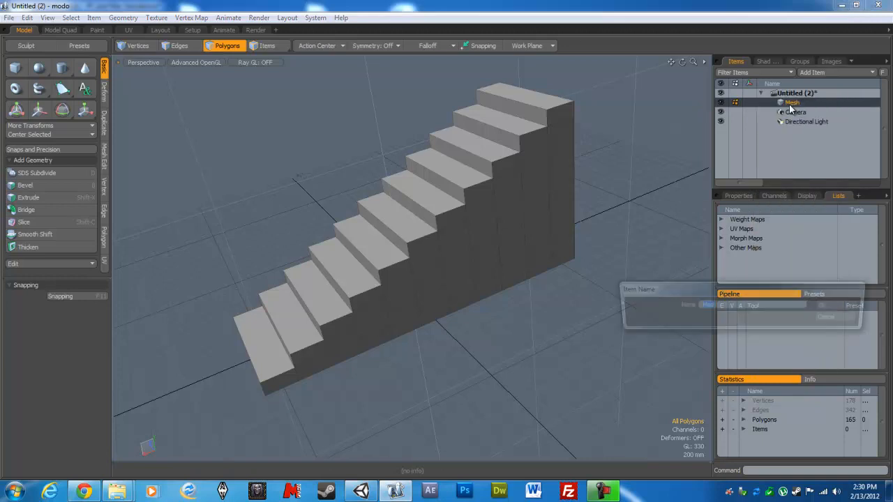
{"action": "type", "text": "steps"}
{"action": "key", "text": "Return"}
- Delete the camera and the directional light from the scene
{"action": "left_click", "coordinate": [794, 113]}
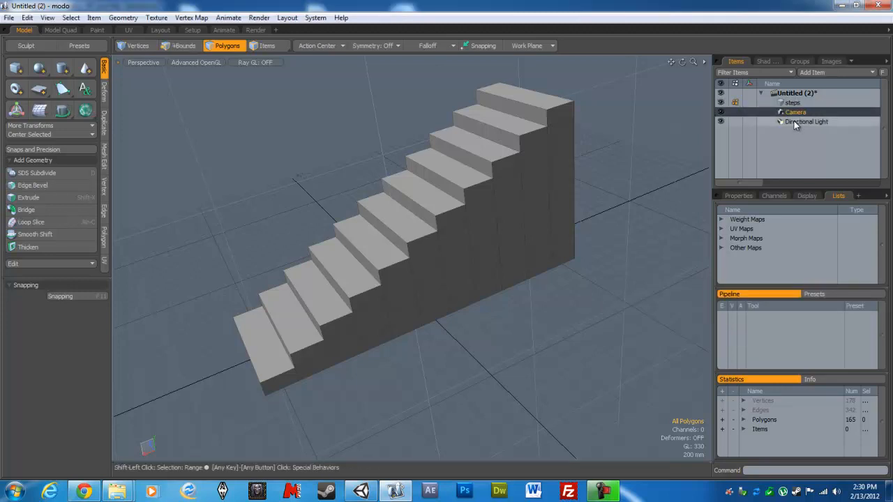
{"action": "left_click", "coordinate": [794, 122]}
{"action": "right_click", "coordinate": [794, 122]}
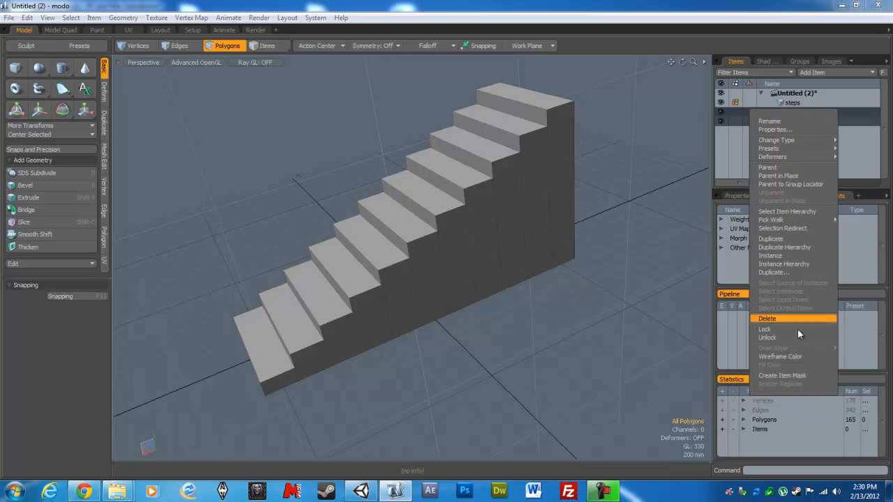
{"action": "left_click", "coordinate": [775, 318]}
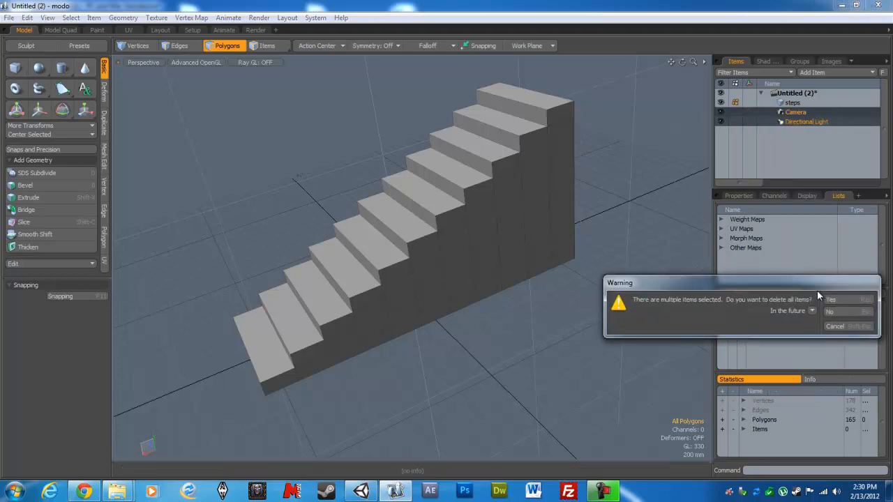
{"action": "left_click", "coordinate": [830, 298]}
{"action": "left_click", "coordinate": [824, 285]}
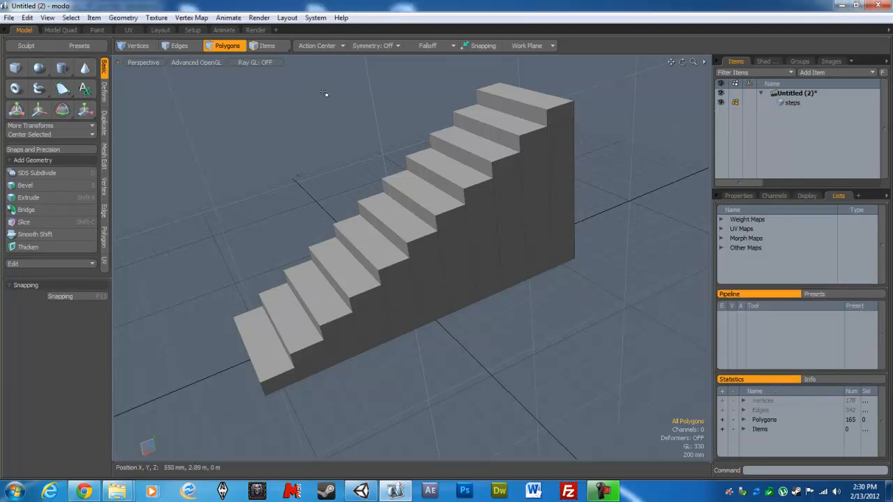
- Export the scene as an Autodesk FBX file named steps in the project's Assets folder
{"action": "left_click", "coordinate": [8, 18]}
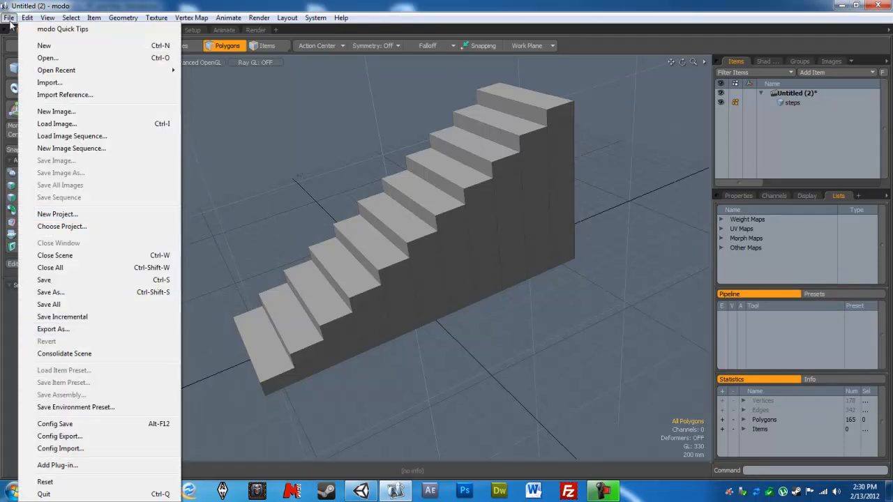
{"action": "left_click", "coordinate": [56, 330]}
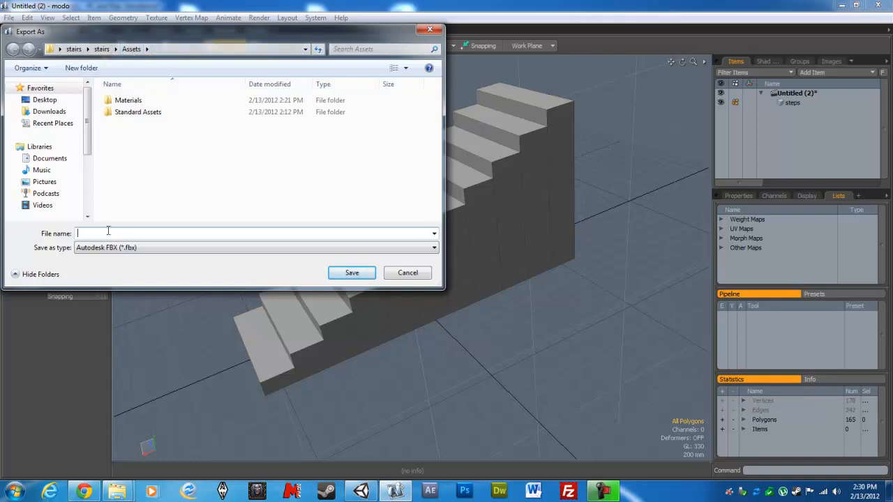
{"action": "type", "text": "s"}
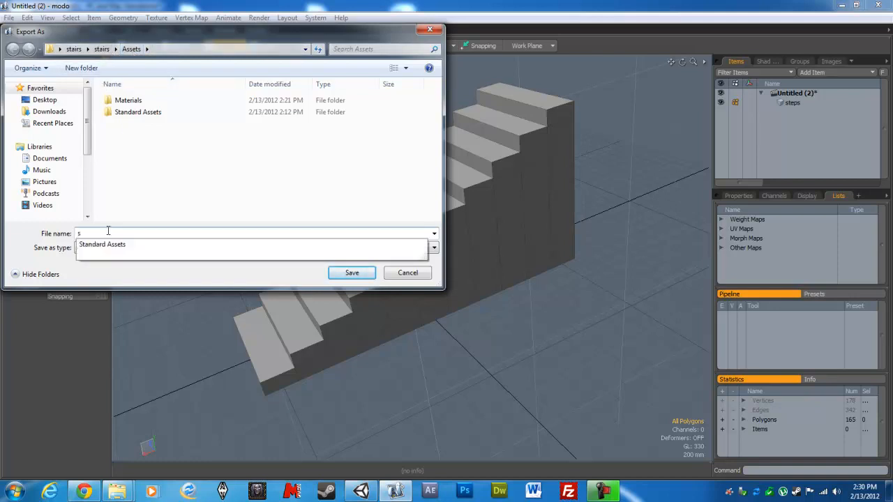
{"action": "type", "text": "teps"}
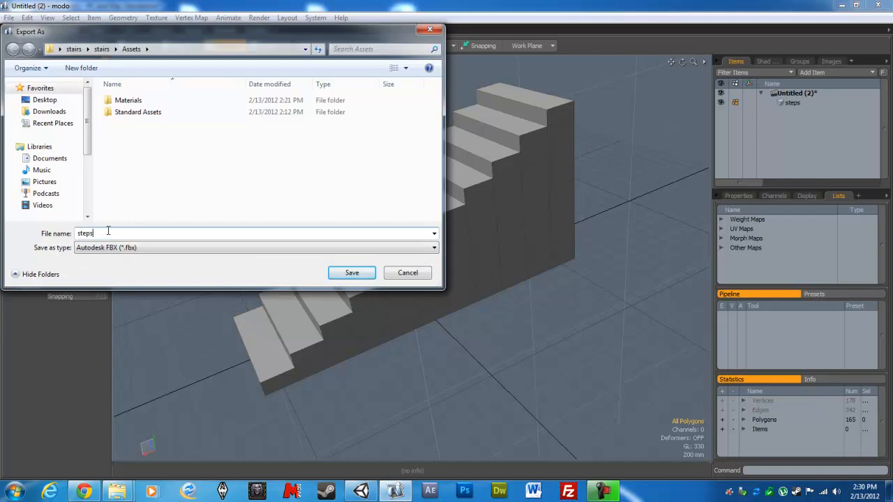
{"action": "key", "text": "Return"}
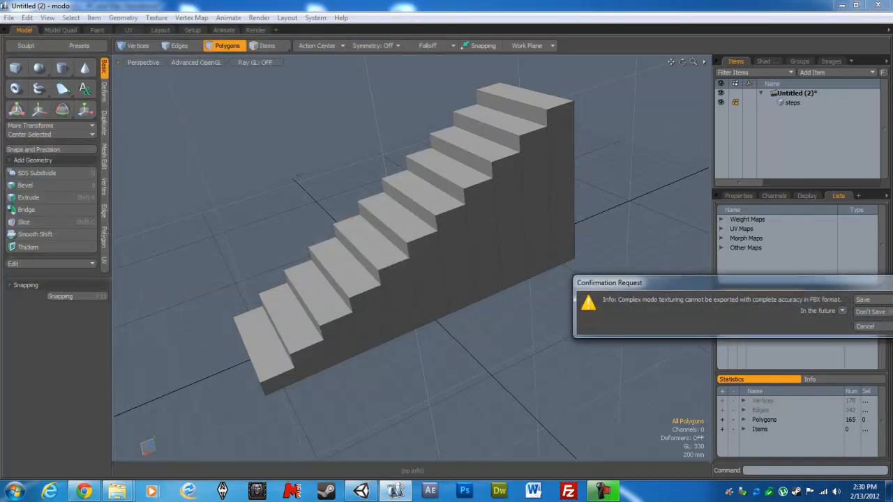
{"action": "left_click", "coordinate": [869, 299]}
- Create a sloped polygon over the stairs from the front upper corner vertices of the top and bottom steps
{"action": "left_click_drag", "start_coordinate": [615, 189], "coordinate": [544, 262], "text": "alt"}
{"action": "left_click_drag", "start_coordinate": [351, 305], "coordinate": [453, 189], "text": "alt"}
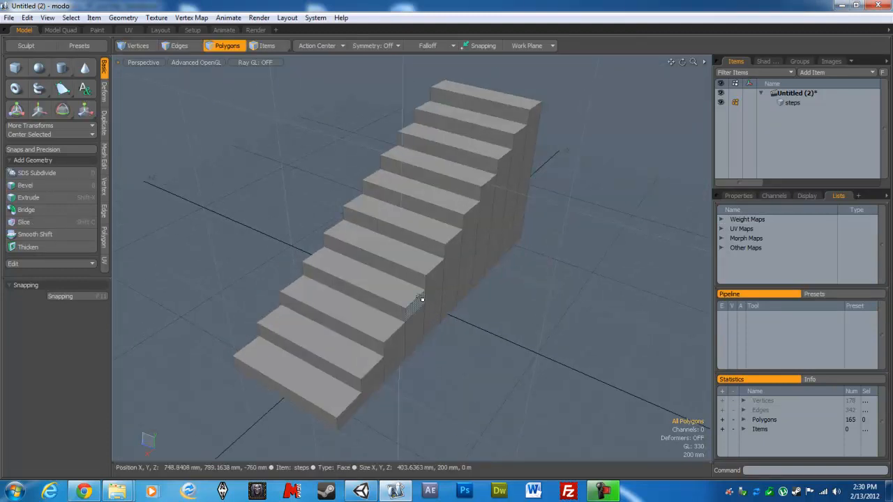
{"action": "left_click_drag", "start_coordinate": [435, 291], "coordinate": [382, 272], "text": "alt"}
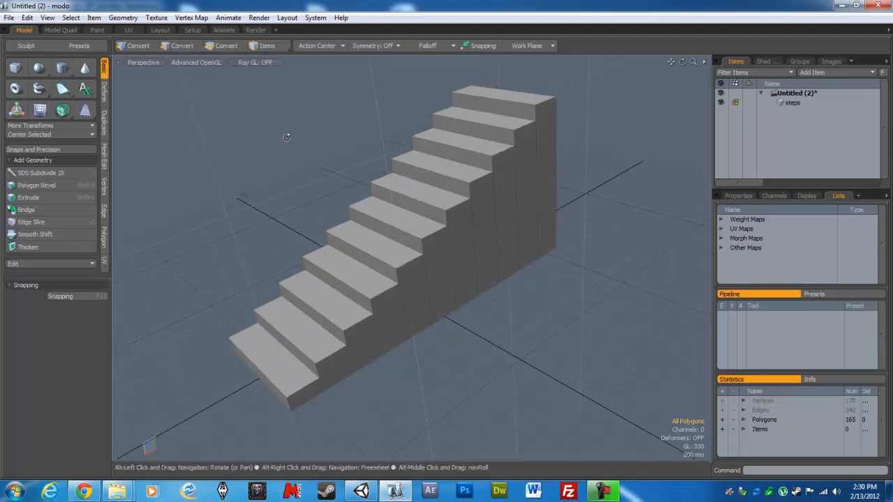
{"action": "left_click_drag", "start_coordinate": [387, 174], "coordinate": [351, 285], "text": "alt"}
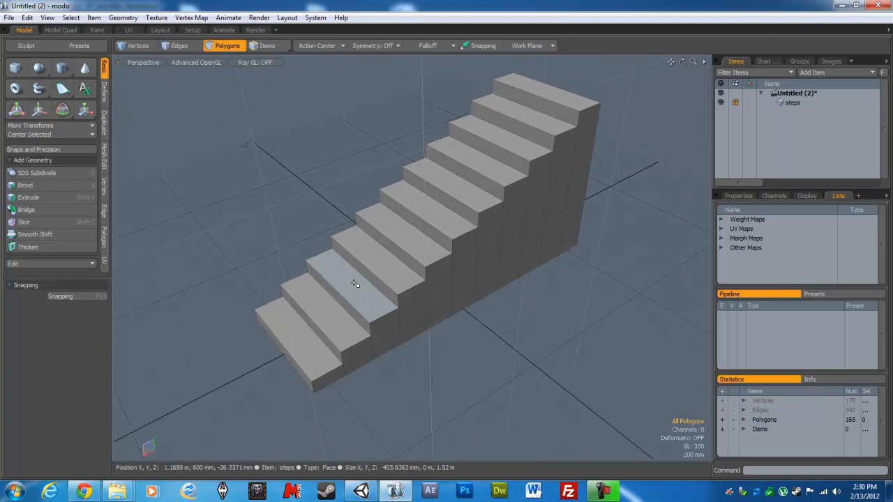
{"action": "left_click", "coordinate": [145, 44]}
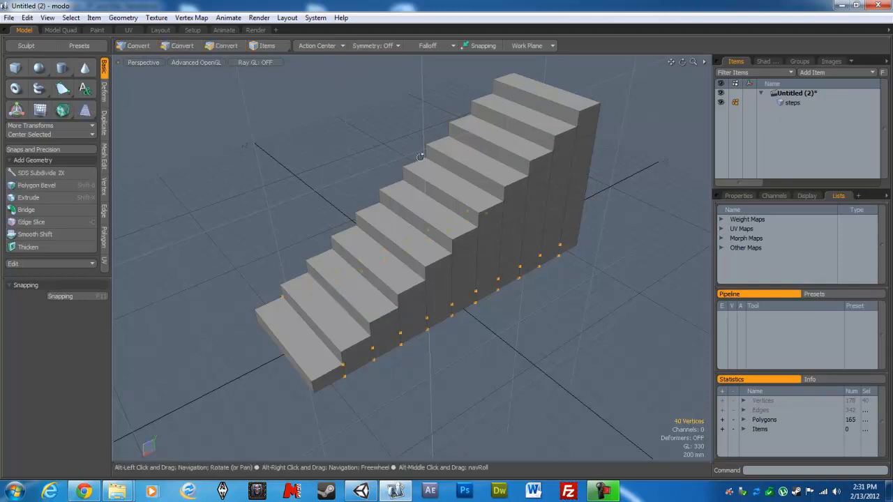
{"action": "left_click_drag", "start_coordinate": [517, 91], "coordinate": [486, 76], "text": "alt"}
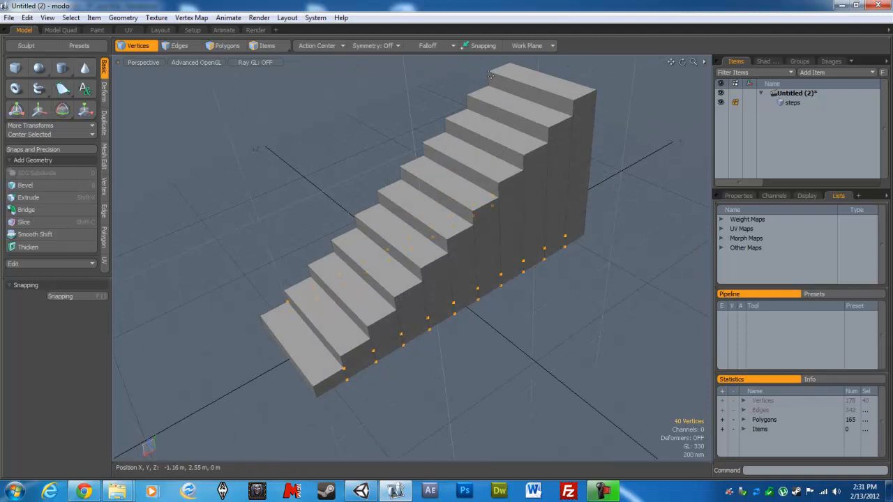
{"action": "left_click", "coordinate": [490, 72]}
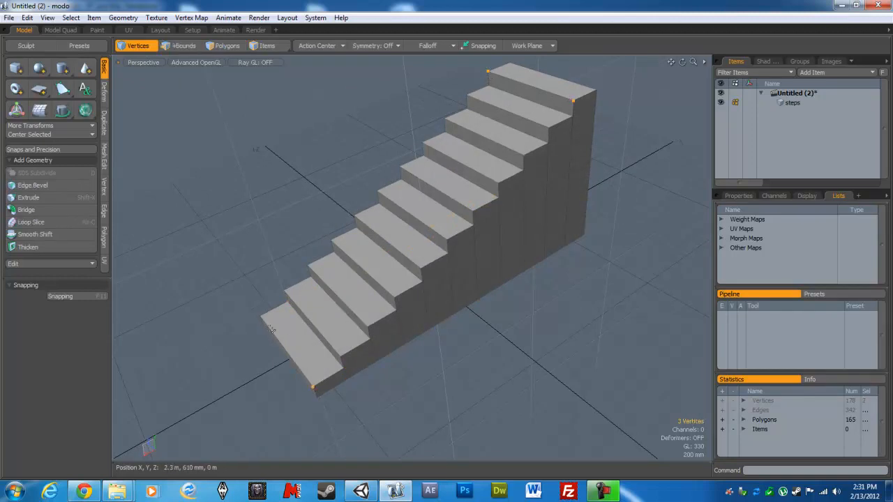
{"action": "left_click_drag", "start_coordinate": [374, 369], "coordinate": [355, 288], "text": "alt"}
{"action": "key", "text": "p"}
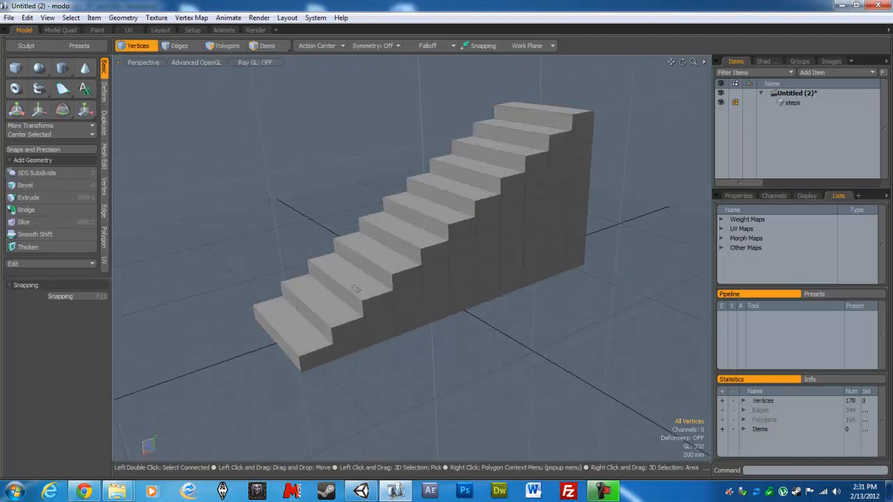
- Flip the new sloped polygon so that it faces upward, and return to vertex selection
{"action": "left_click_drag", "start_coordinate": [597, 330], "coordinate": [413, 230], "text": "alt"}
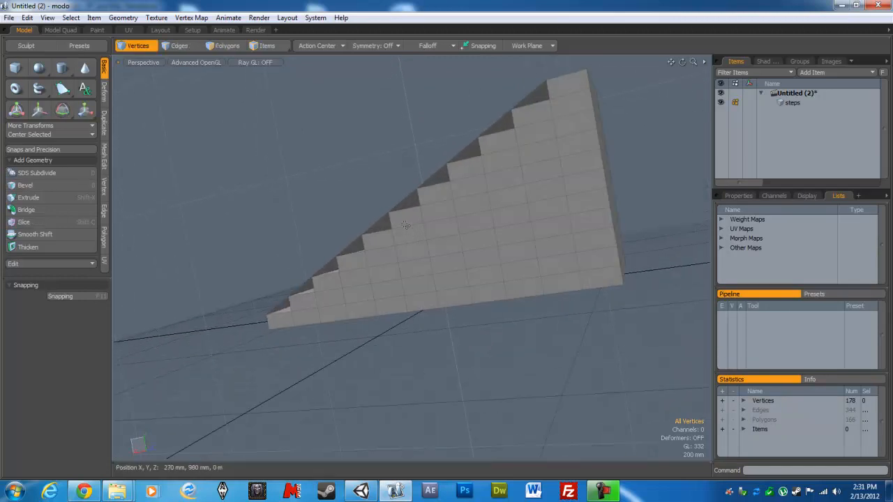
{"action": "left_click", "coordinate": [228, 45]}
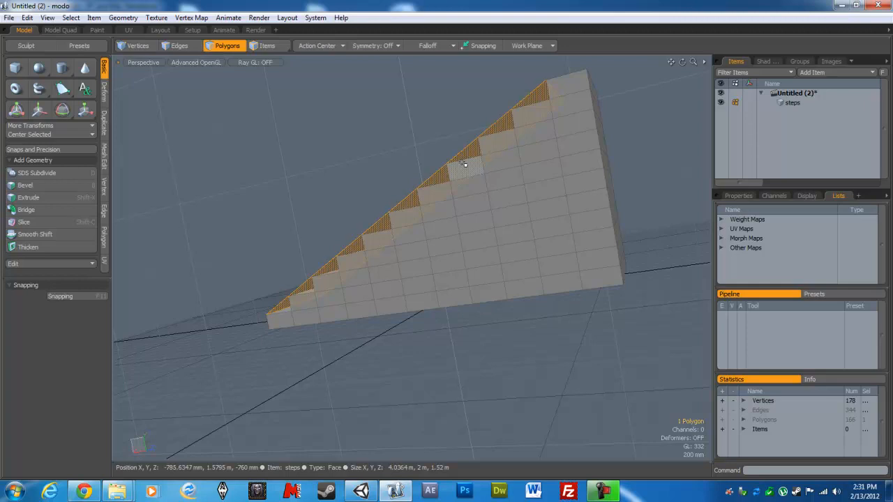
{"action": "left_click_drag", "start_coordinate": [438, 155], "coordinate": [409, 302], "text": "alt"}
{"action": "key", "text": "1"}
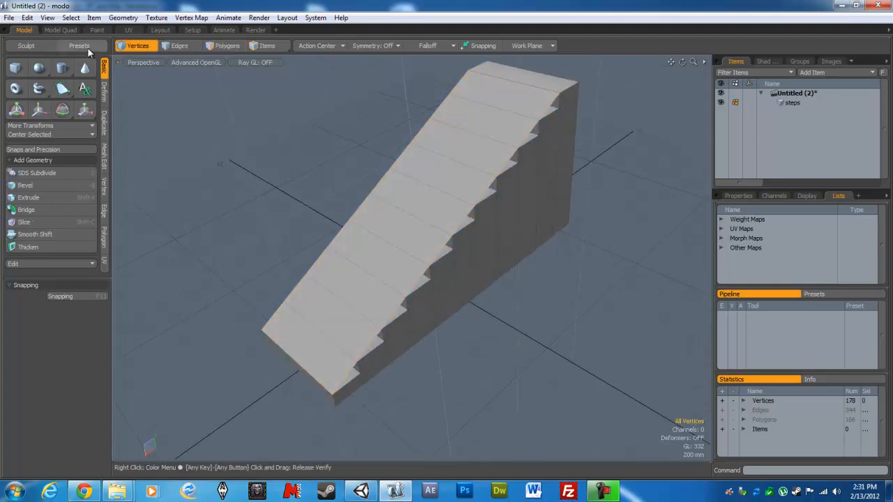
- Rename the steps mesh item as slope
{"action": "right_click", "coordinate": [807, 104]}
{"action": "left_click", "coordinate": [783, 100]}
{"action": "right_click", "coordinate": [784, 103]}
{"action": "left_click", "coordinate": [790, 102]}
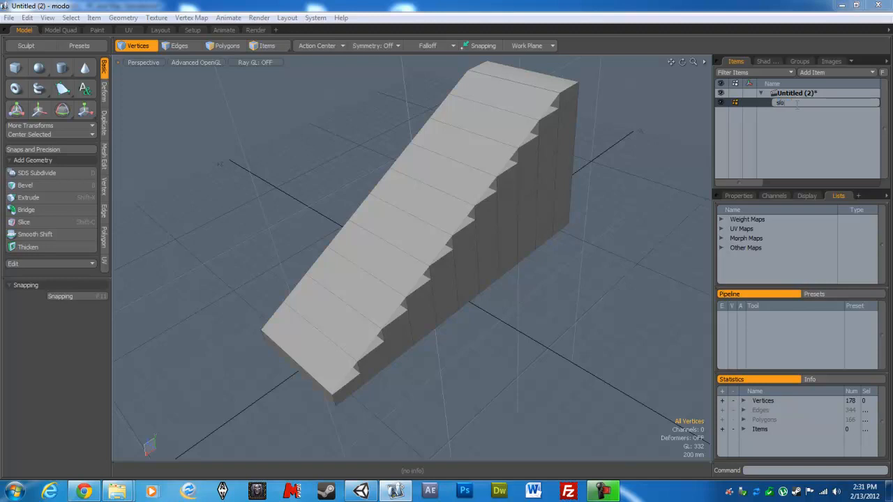
{"action": "type", "text": "slope"}
{"action": "key", "text": "Return"}
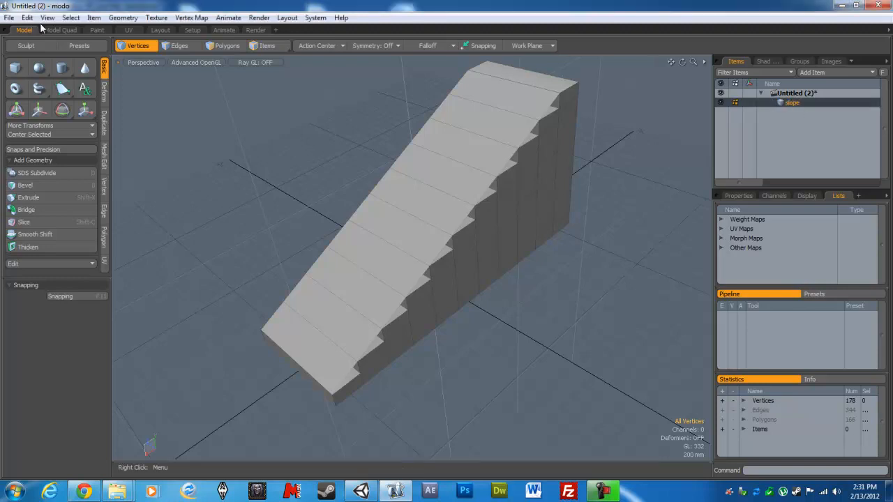
- Export the scene as an Autodesk FBX file named slope in the project's Assets folder
{"action": "left_click", "coordinate": [9, 18]}
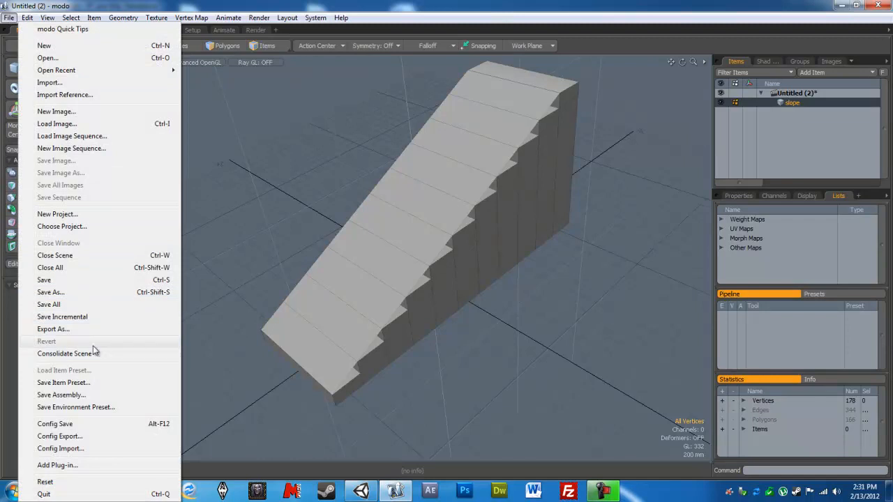
{"action": "left_click", "coordinate": [68, 329]}
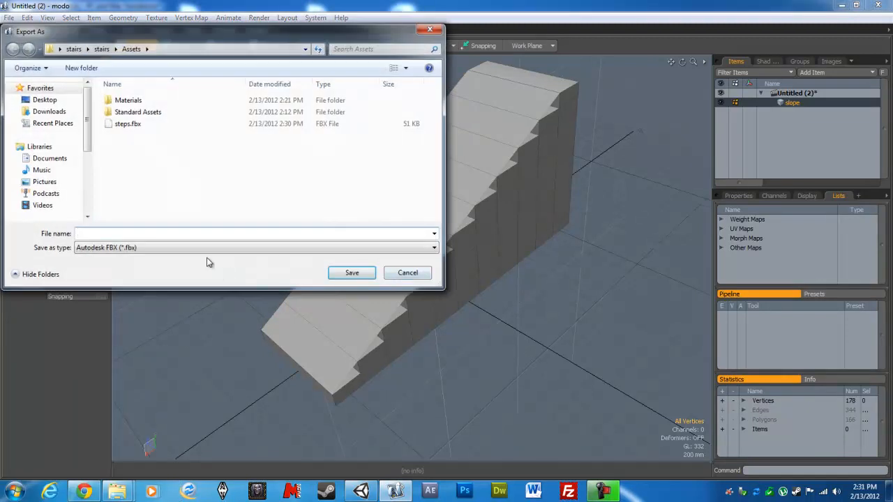
{"action": "type", "text": "slope"}
{"action": "key", "text": "Return"}
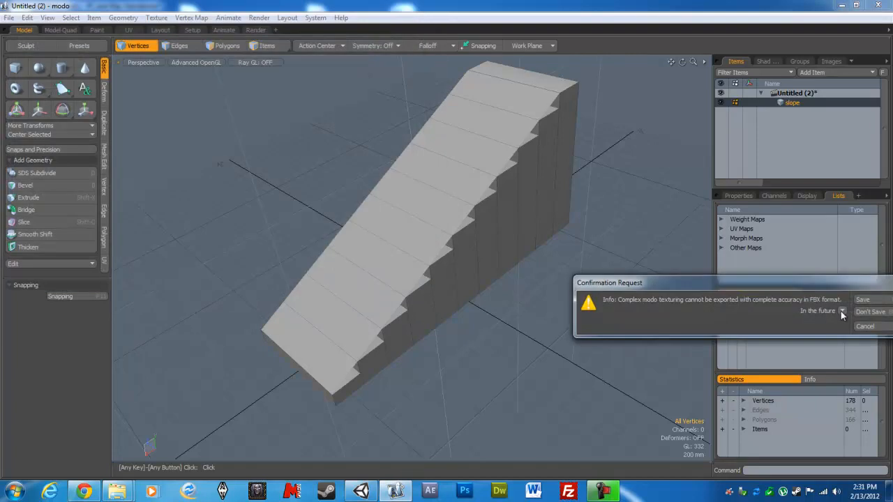
{"action": "left_click", "coordinate": [882, 304]}
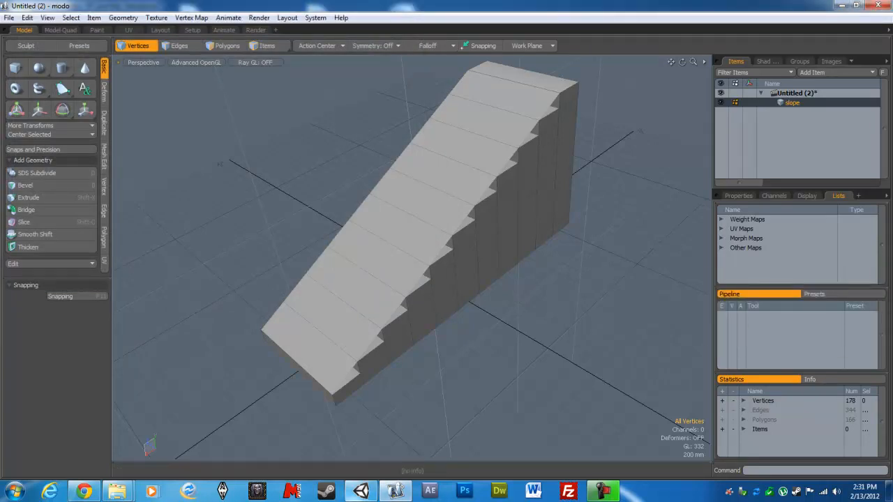
- Switch to Unity and compare the import settings of the slope and steps models, checking Generate Colliders on both
{"action": "left_click", "coordinate": [360, 491]}
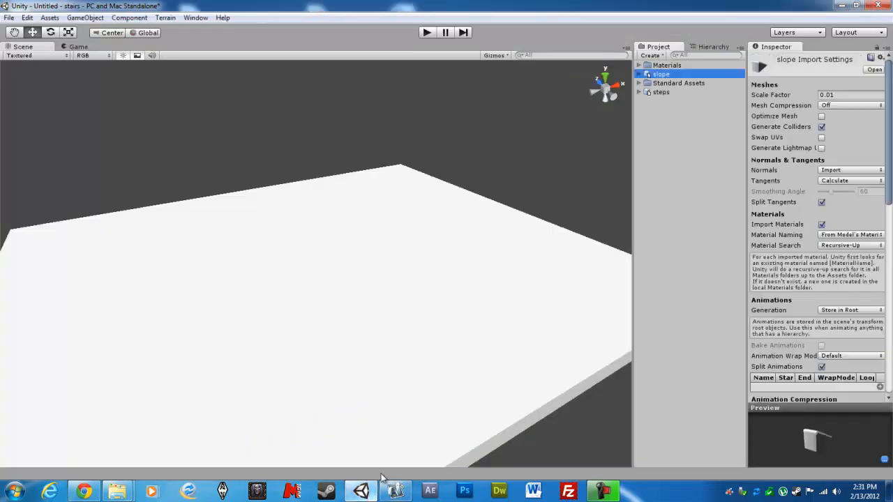
{"action": "left_click", "coordinate": [661, 75]}
{"action": "left_click", "coordinate": [662, 92]}
{"action": "left_click", "coordinate": [659, 75]}
{"action": "left_click", "coordinate": [657, 92]}
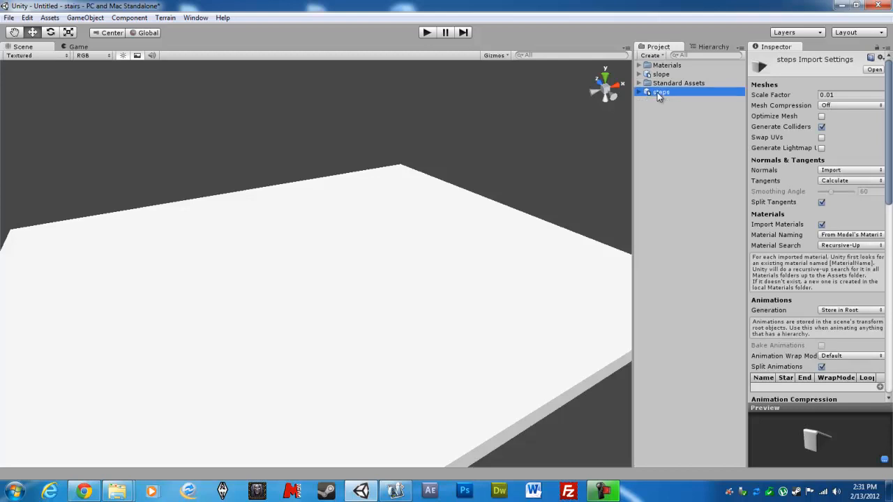
{"action": "key", "text": "Up"}
{"action": "key", "text": "Down"}
{"action": "left_click", "coordinate": [658, 75]}
{"action": "left_click", "coordinate": [658, 92]}
{"action": "left_click", "coordinate": [658, 75]}
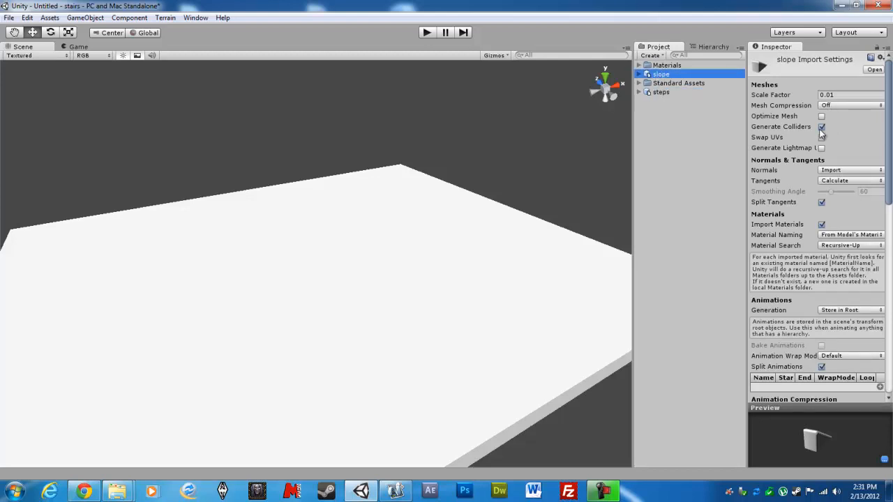
{"action": "left_click_drag", "start_coordinate": [891, 132], "coordinate": [884, 251]}
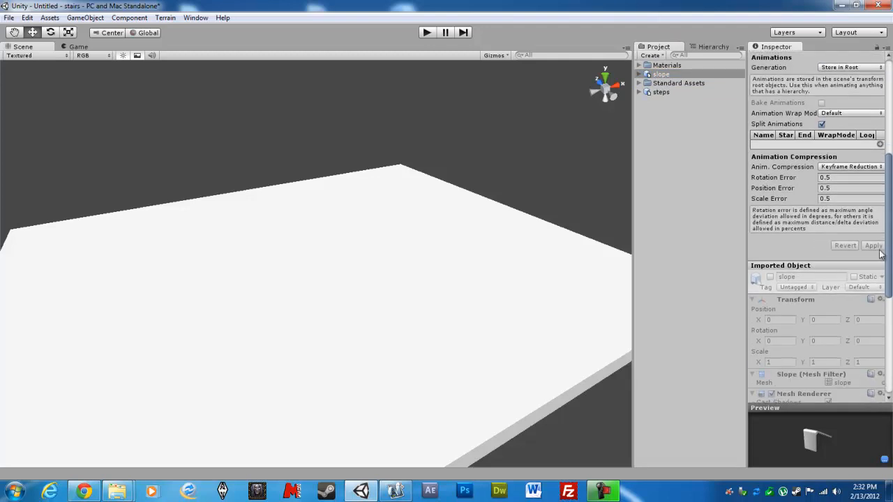
{"action": "left_click", "coordinate": [659, 93]}
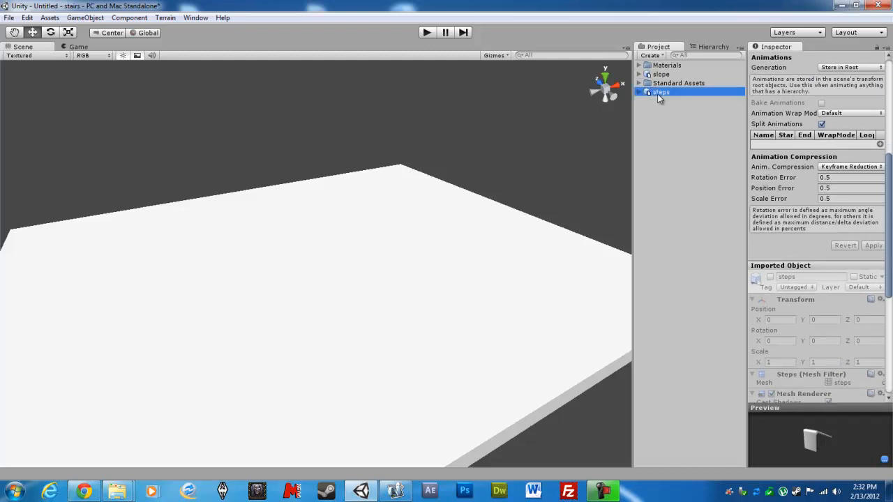
{"action": "left_click_drag", "start_coordinate": [890, 192], "coordinate": [884, 103]}
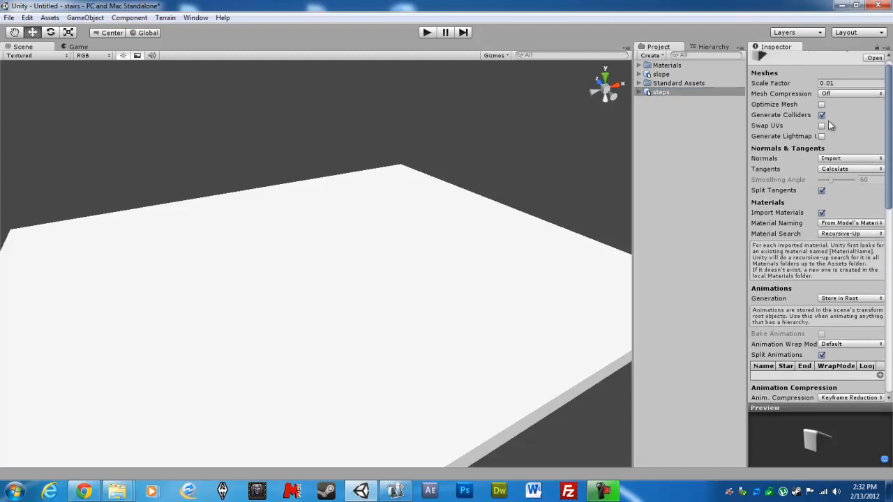
{"action": "scroll", "coordinate": [887, 127], "scroll_direction": "down", "scroll_amount": 3}
{"action": "left_click", "coordinate": [722, 154]}
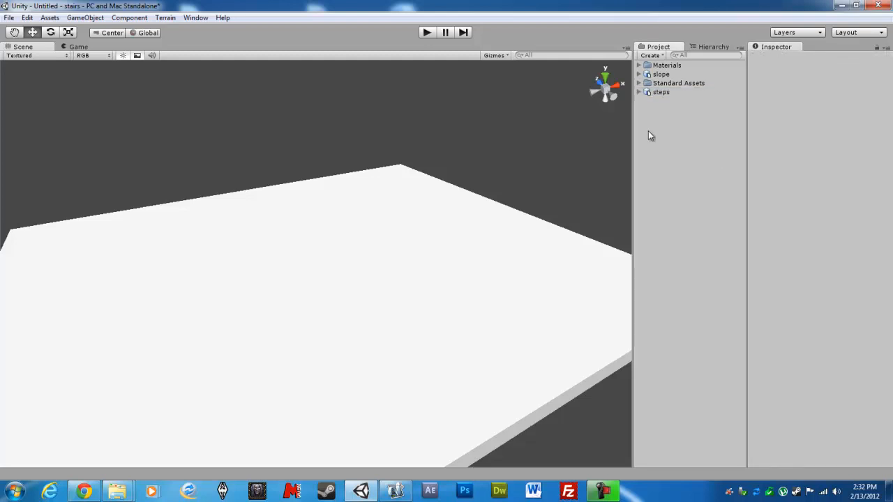
- Place the steps model on the white floor at about X 1.6, Y 3.06, Z -15.8, and select it in the scene
{"action": "left_click", "coordinate": [663, 93]}
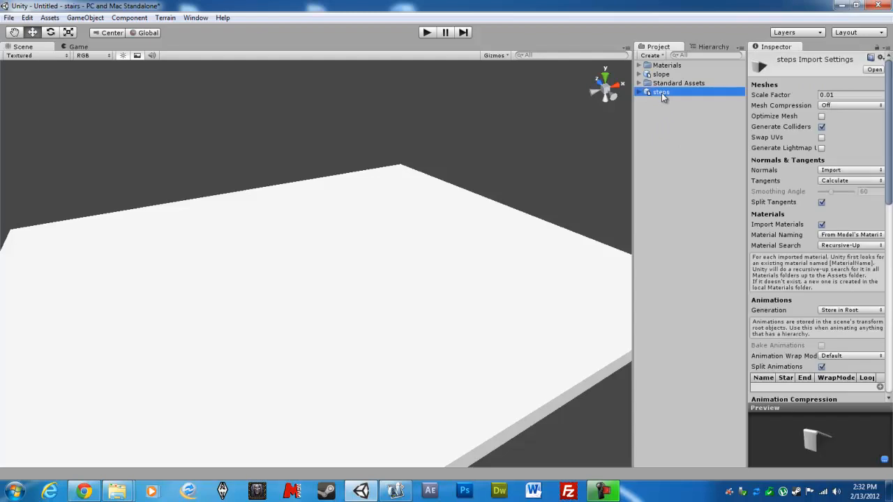
{"action": "left_click_drag", "start_coordinate": [663, 91], "coordinate": [327, 282]}
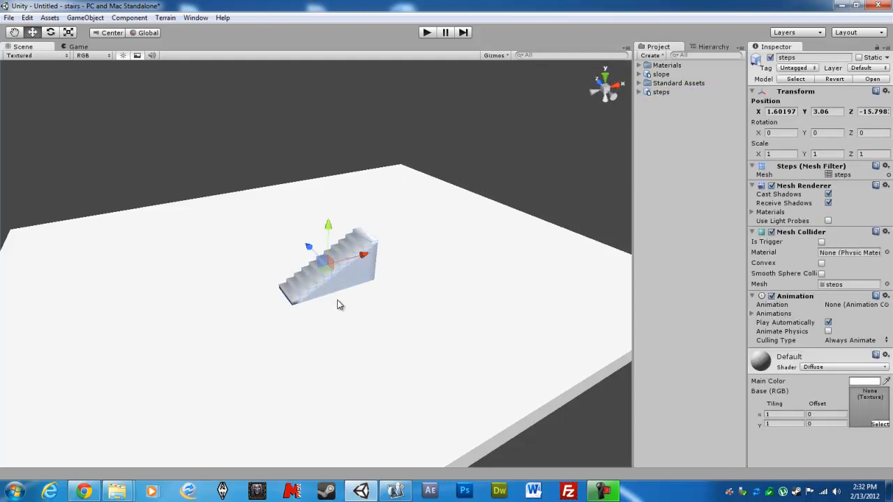
{"action": "key", "text": "f"}
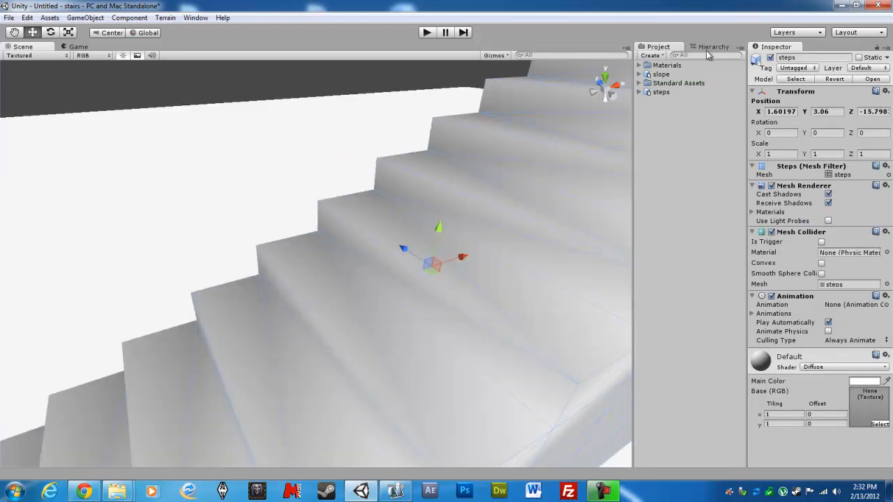
{"action": "left_click", "coordinate": [710, 46]}
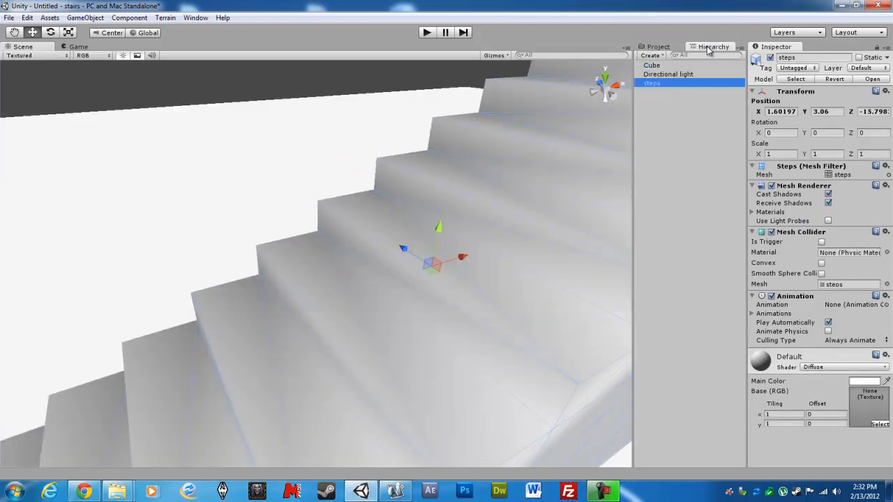
{"action": "left_click", "coordinate": [655, 123]}
{"action": "double_click", "coordinate": [652, 83]}
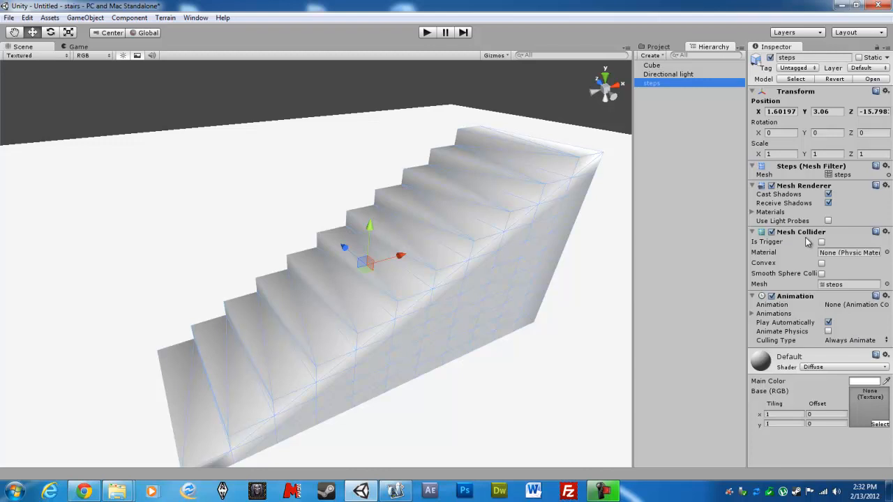
- Assign the slope mesh to the steps object's Mesh Collider
{"action": "left_click", "coordinate": [886, 285]}
{"action": "left_click", "coordinate": [28, 115]}
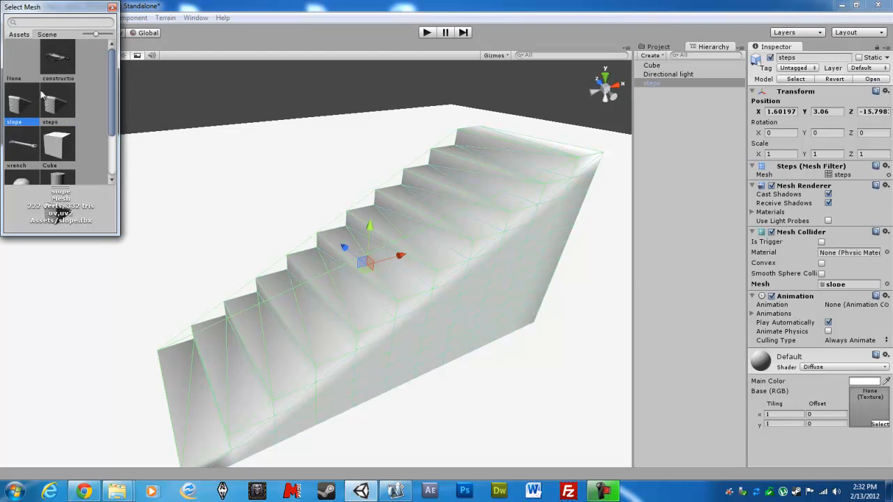
{"action": "double_click", "coordinate": [24, 106]}
{"action": "left_click_drag", "start_coordinate": [425, 267], "coordinate": [597, 240], "text": "alt"}
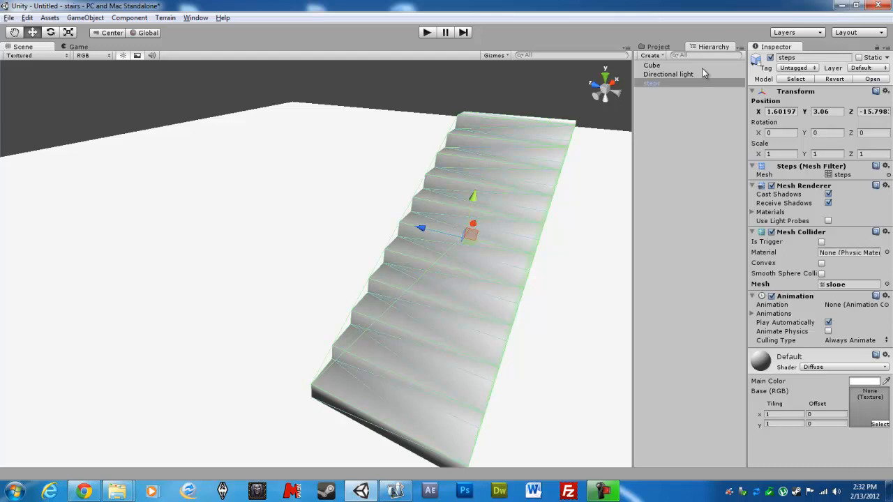
- Find the First Person Controller with the search term "first", place it beside the stairs and raise it to about Y 5.44
{"action": "left_click", "coordinate": [658, 47]}
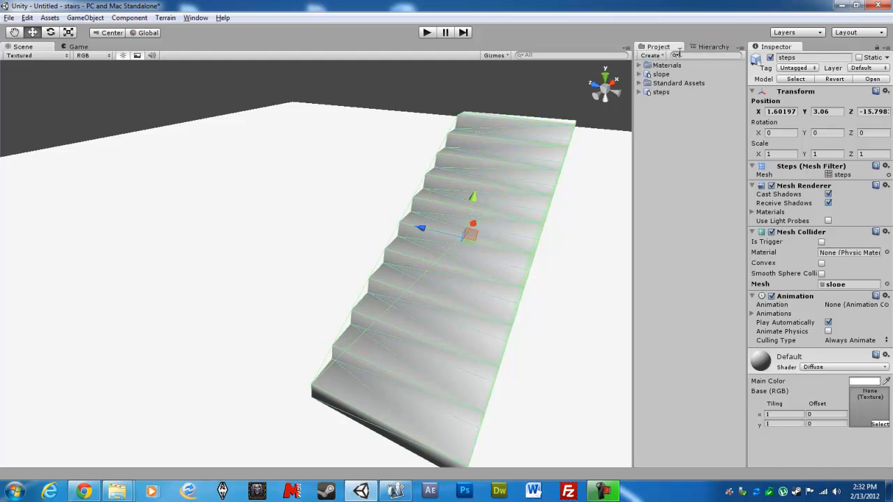
{"action": "type", "text": "first"}
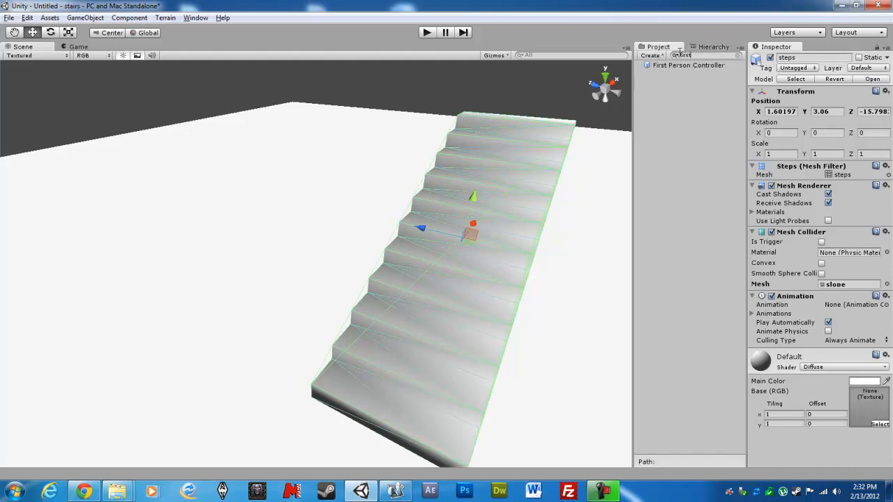
{"action": "left_click_drag", "start_coordinate": [666, 66], "coordinate": [220, 269]}
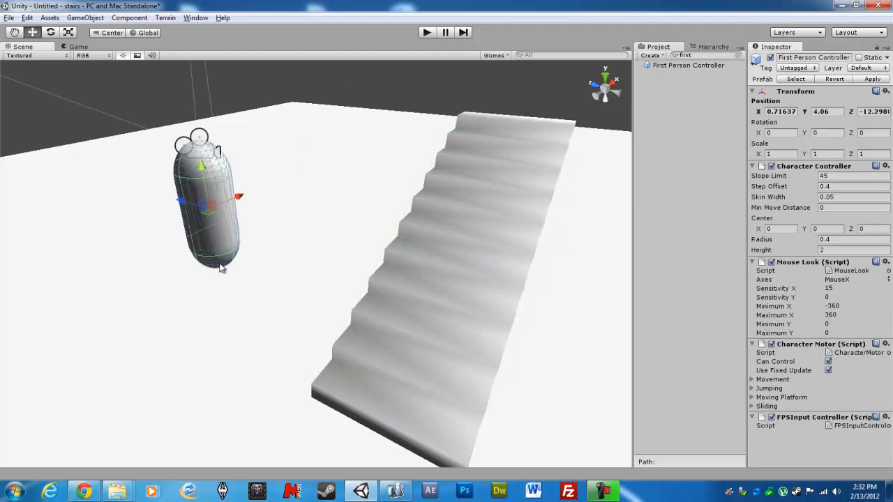
{"action": "scroll", "coordinate": [355, 324], "scroll_direction": "down", "scroll_amount": 5}
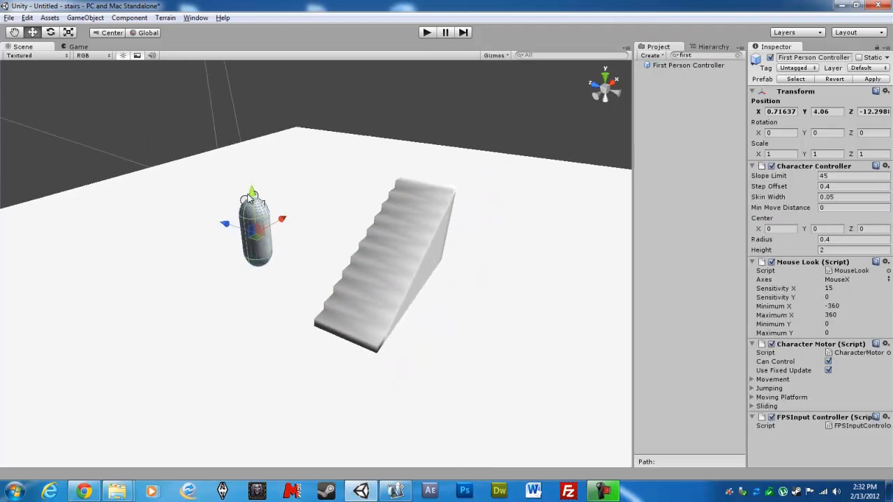
{"action": "left_click_drag", "start_coordinate": [251, 198], "coordinate": [250, 145]}
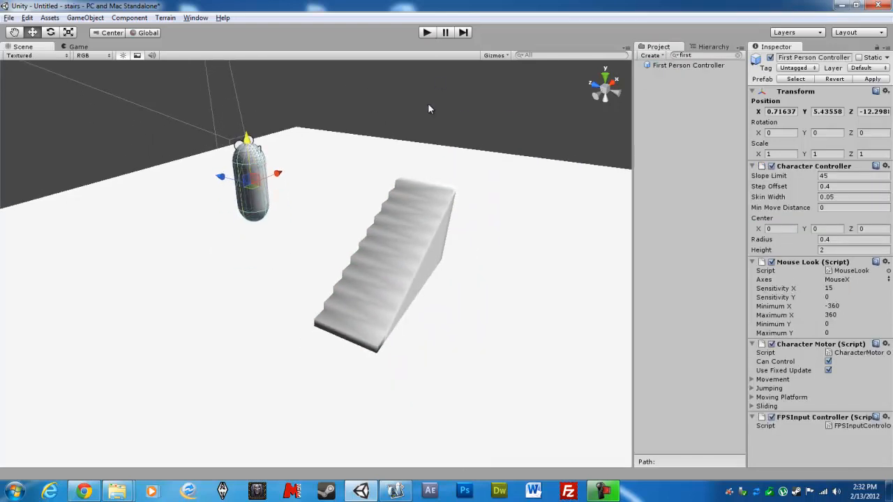
- Play the scene and walk the first-person character up and down the stairs to test the collider
{"action": "left_click", "coordinate": [426, 32]}
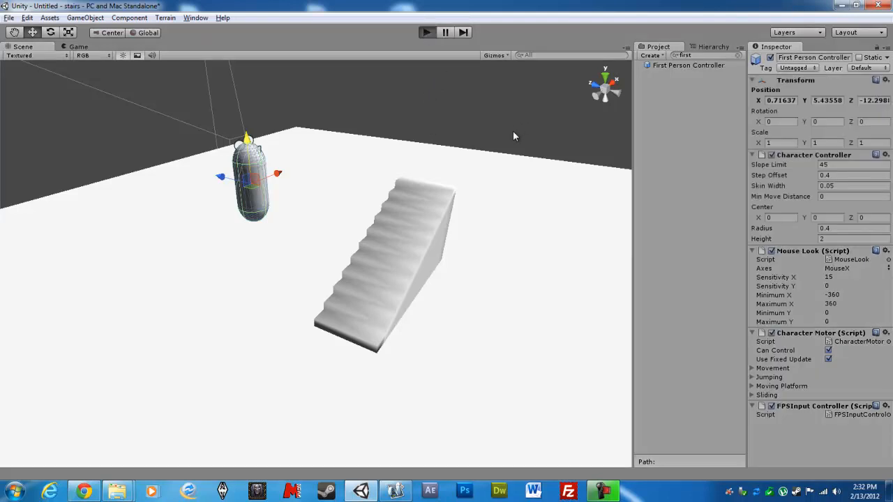
{"action": "key", "text": "d"}
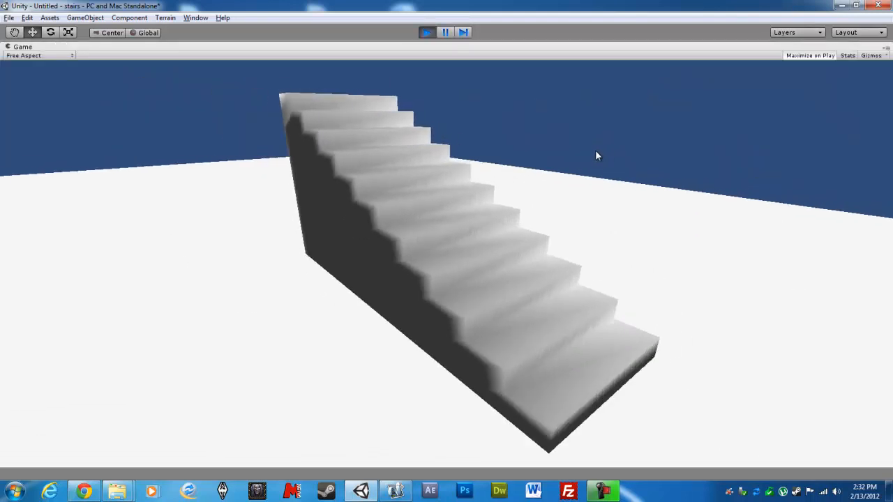
{"action": "key", "text": "w"}
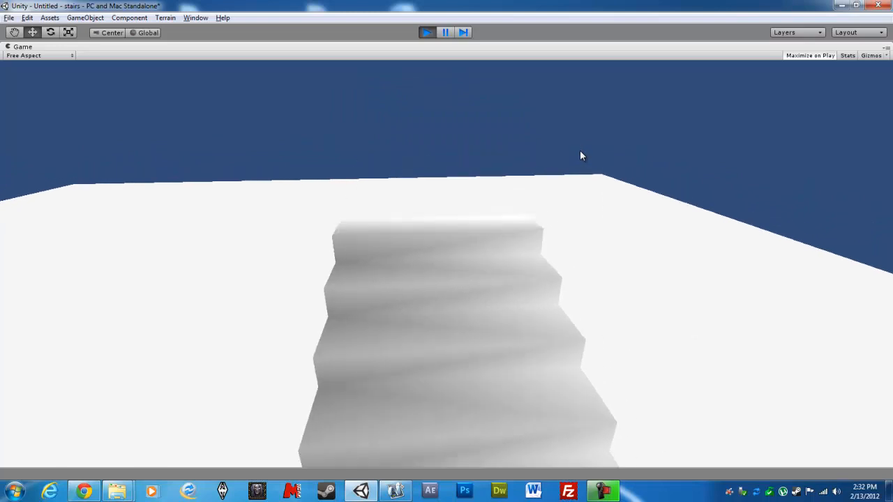
{"action": "key", "text": "s"}
{"action": "key", "text": "w"}
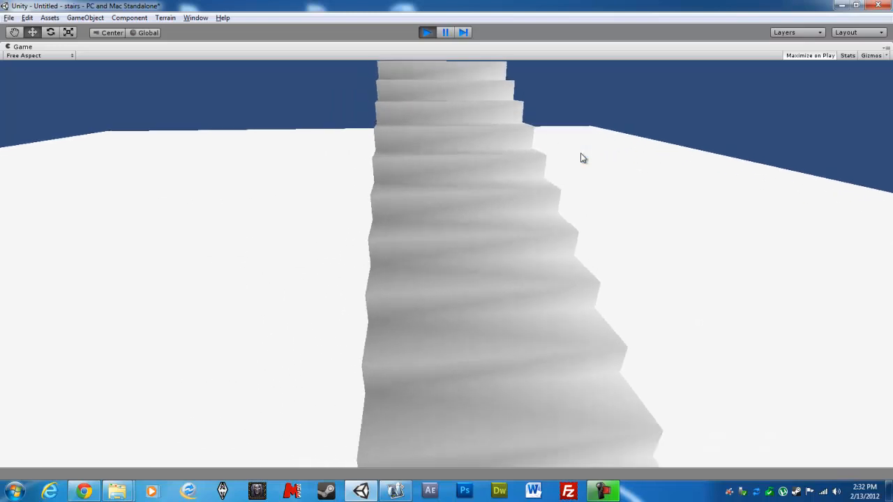